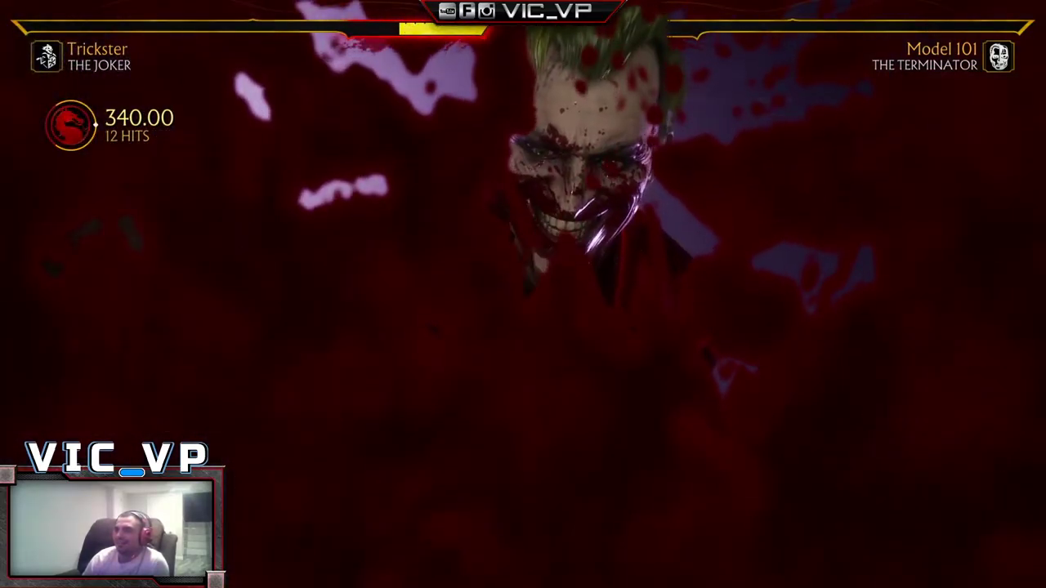
key("Escape")
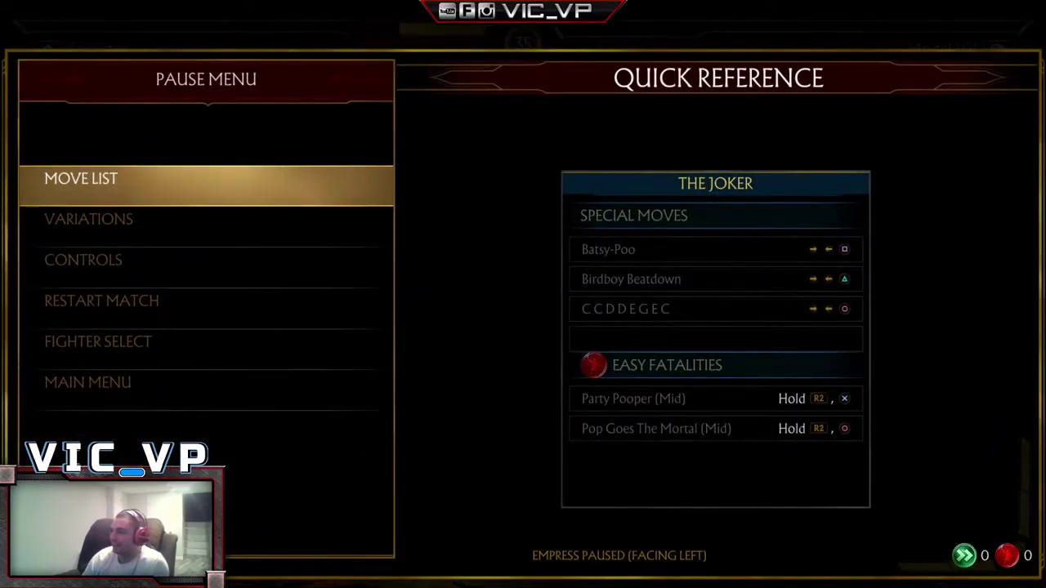
key("Escape")
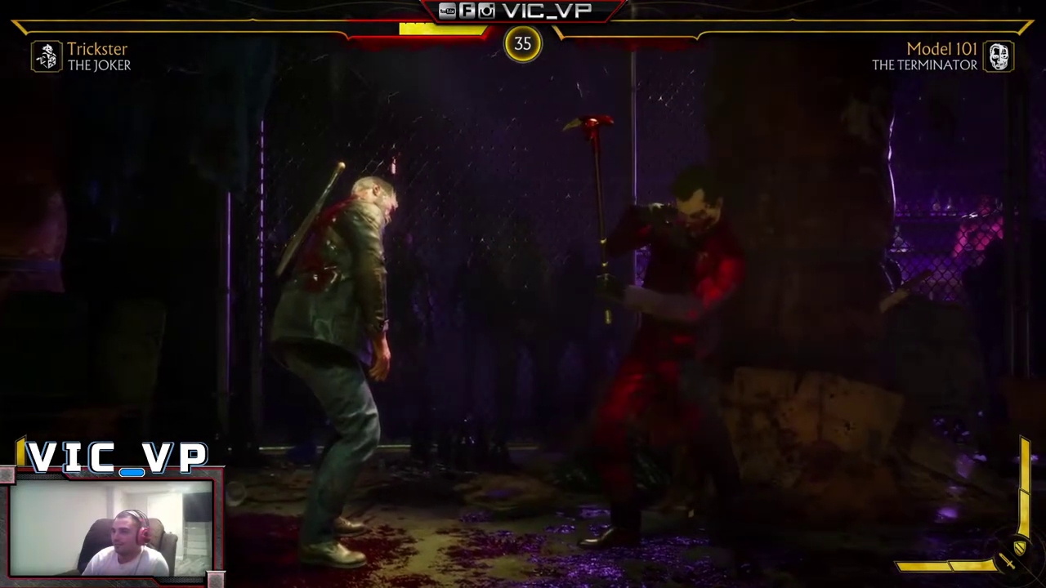
key("Escape")
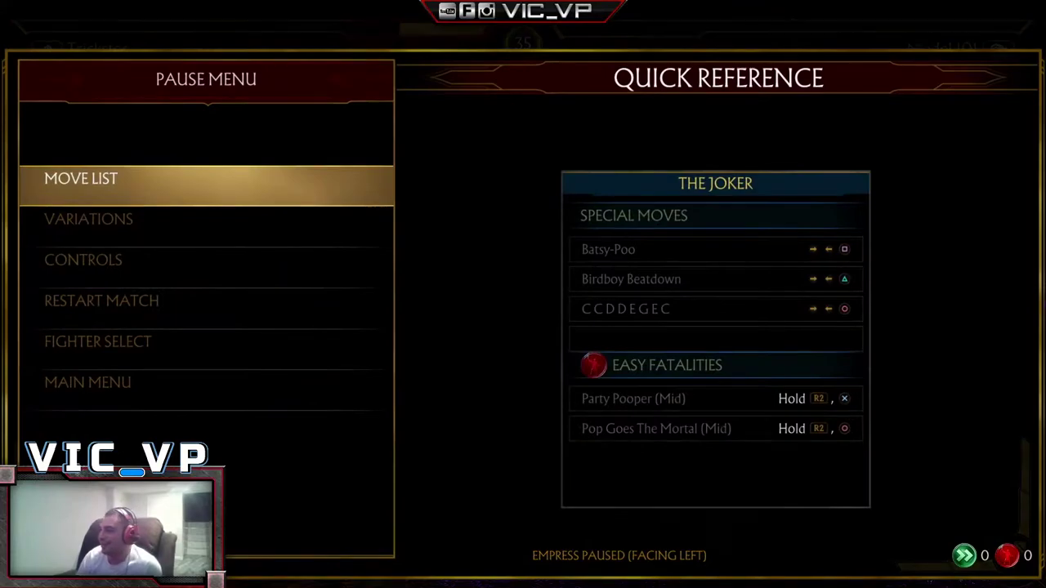
key("Escape")
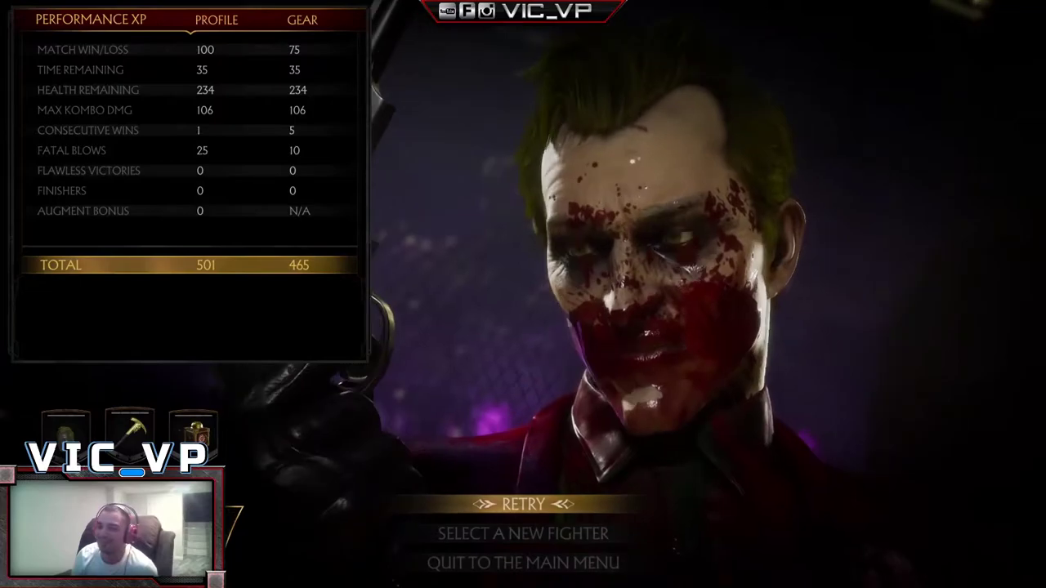
Quit the finished match to the main menu and exit Mortal Kombat 11
key("Down")
key("Down")
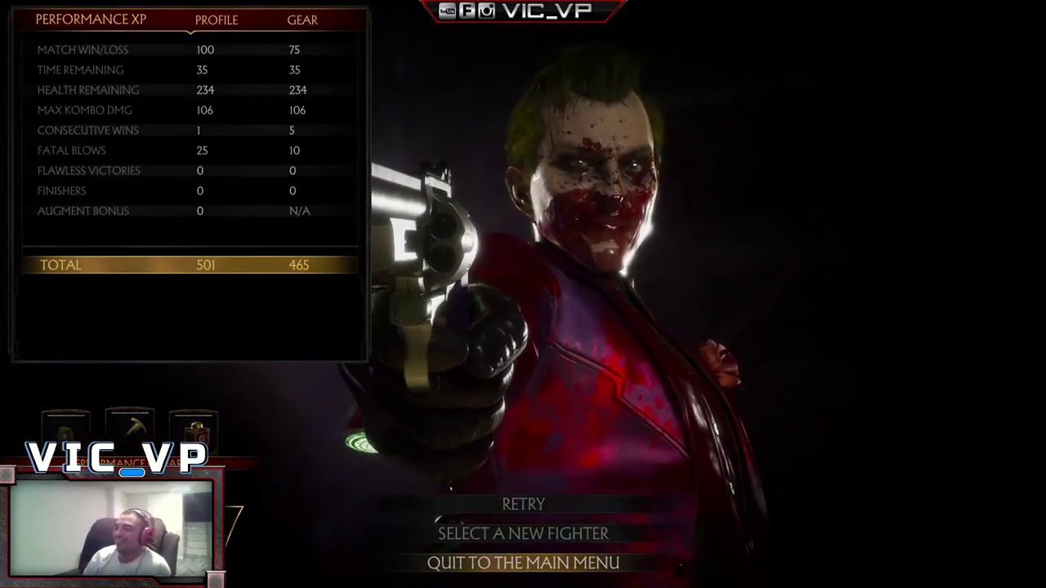
key("Return")
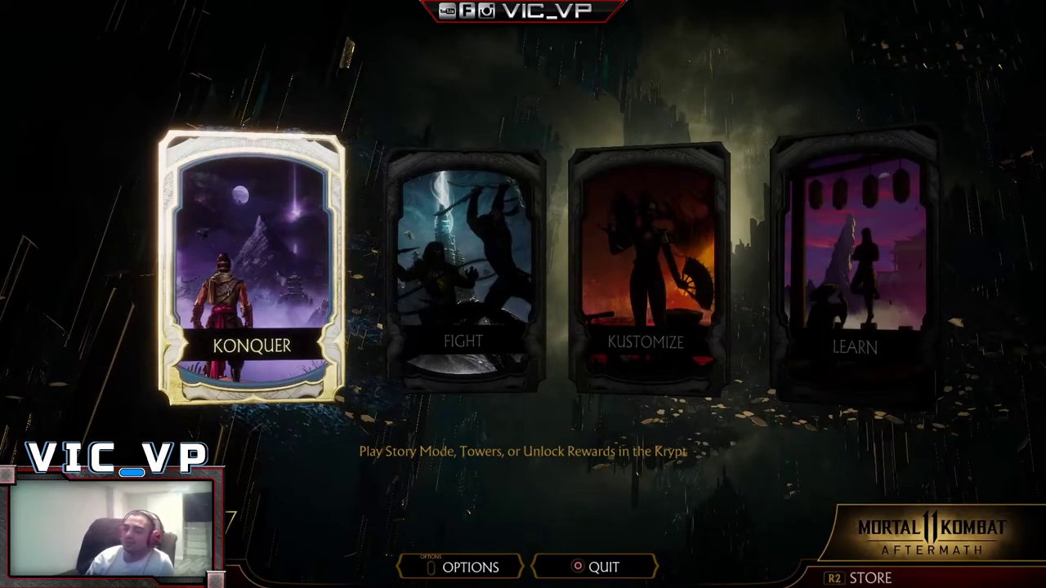
key("Escape")
key("Escape")
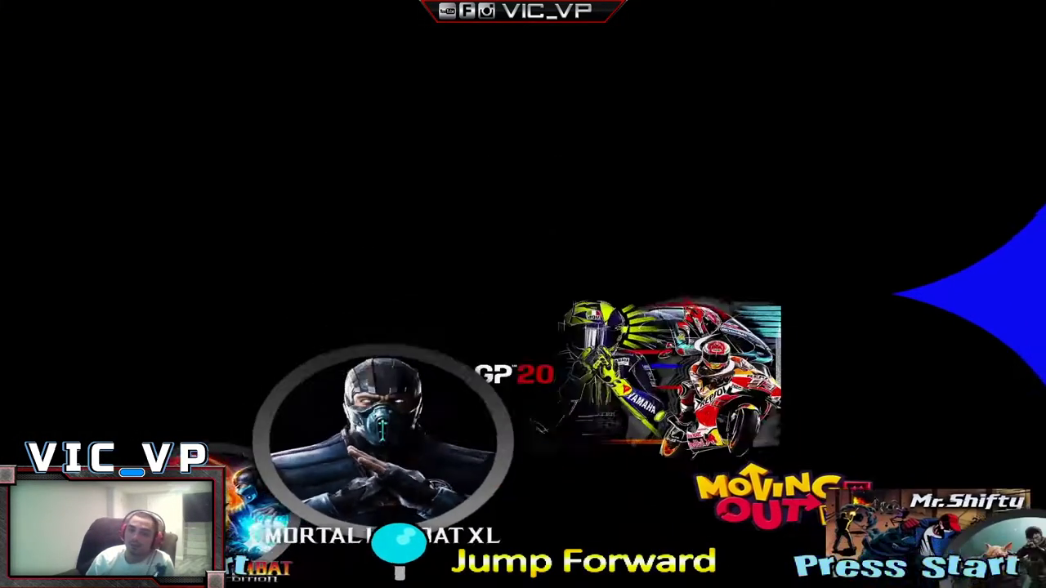
Browse the game wheel forward and backward around Mortal Kombat XL, MotoGP 20 and Moving Out
key("Right")
key("Right")
key("Right")
key("Right")
key("Left")
key("Left")
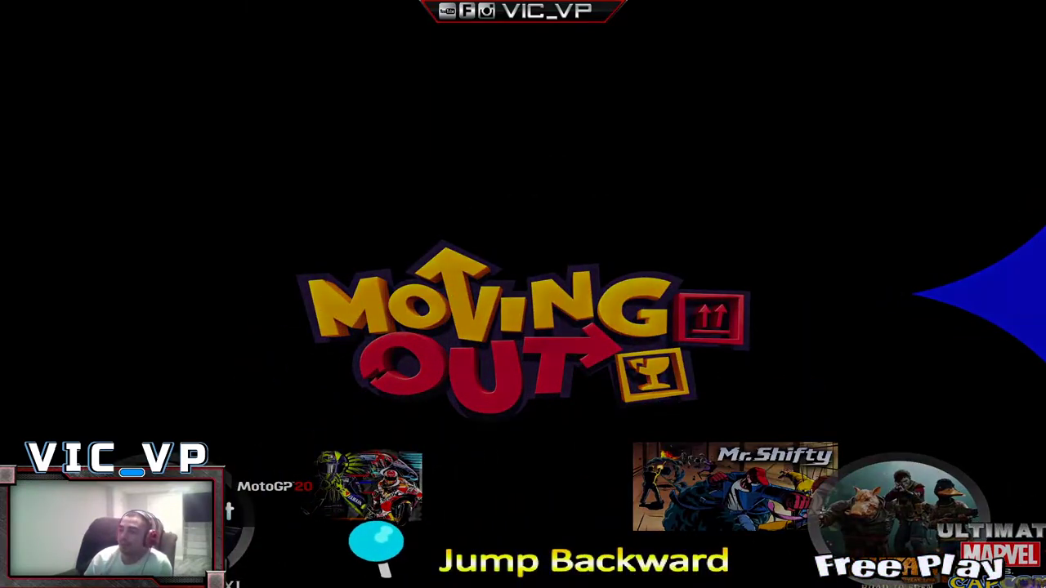
Leave the PC Games wheel and exit HyperSpin to the Windows desktop
key("Escape")
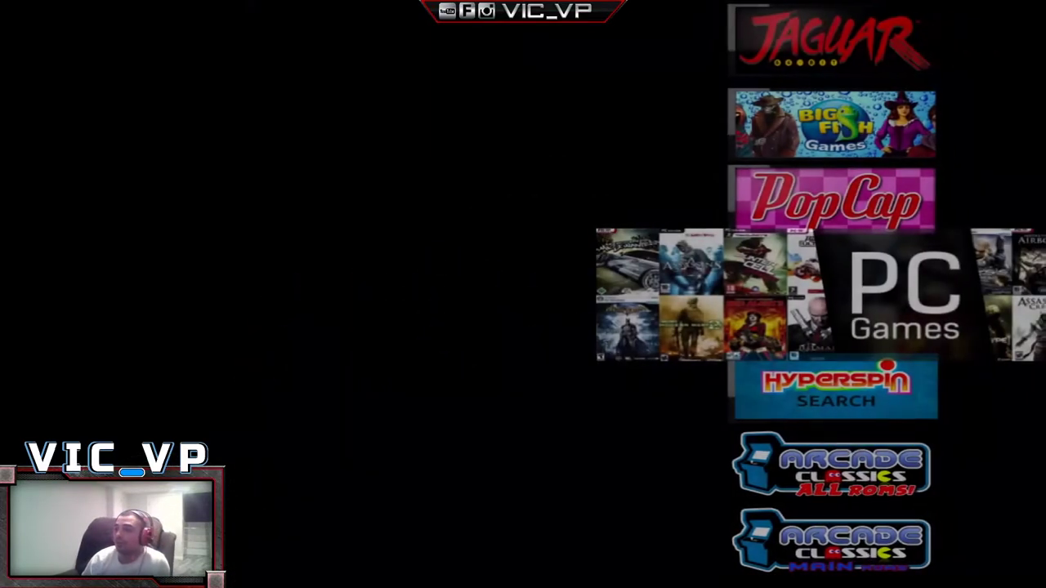
key("Escape")
key("Return")
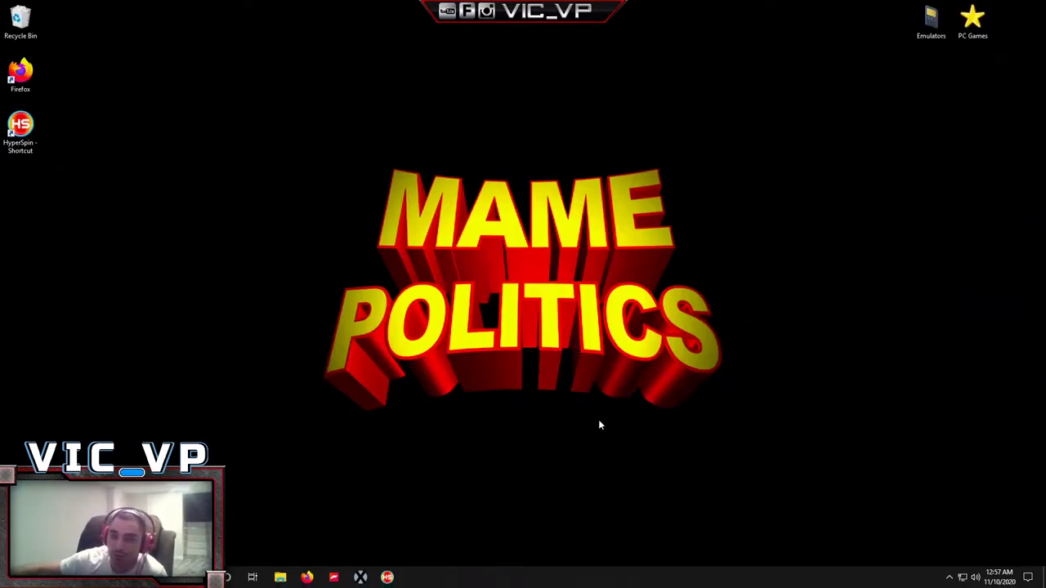
Look through the PC Games 2020 folder via its shortcut in the desktop's PC Games folder, and return to PC Games
double_click(975, 17)
double_click(639, 186)
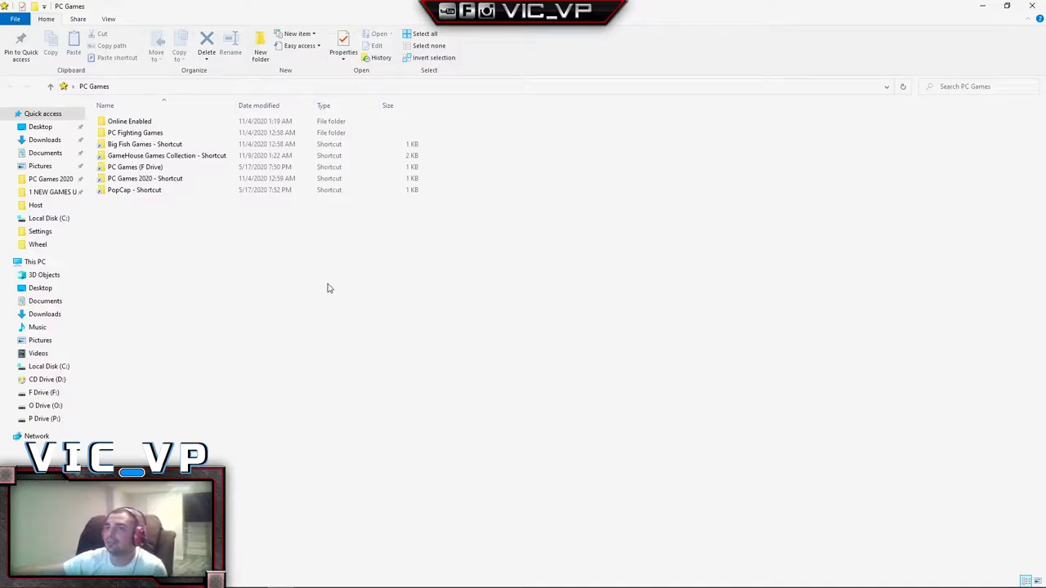
double_click(162, 179)
scroll(179, 204, "down", 20)
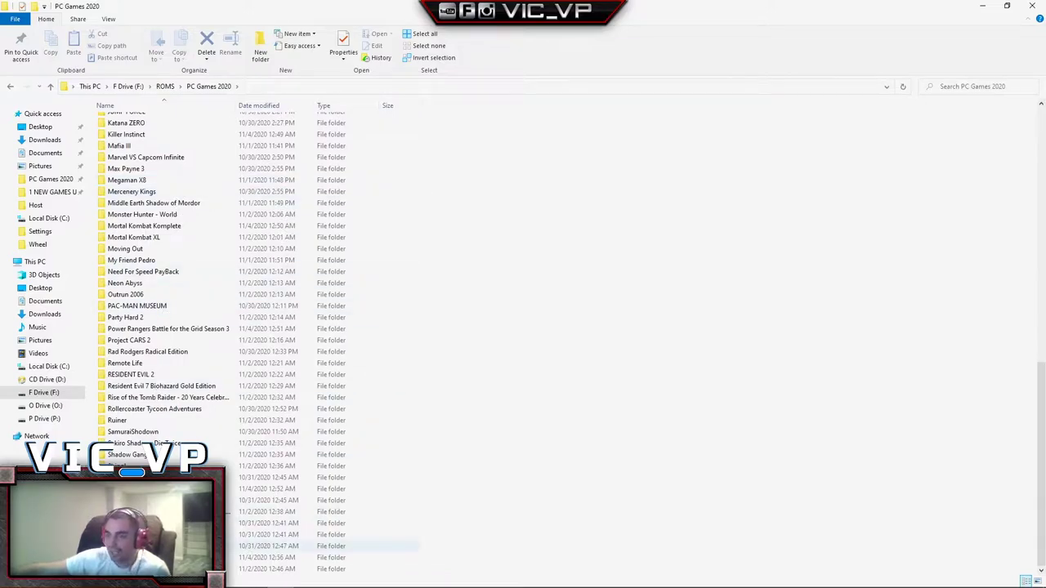
left_click(13, 88)
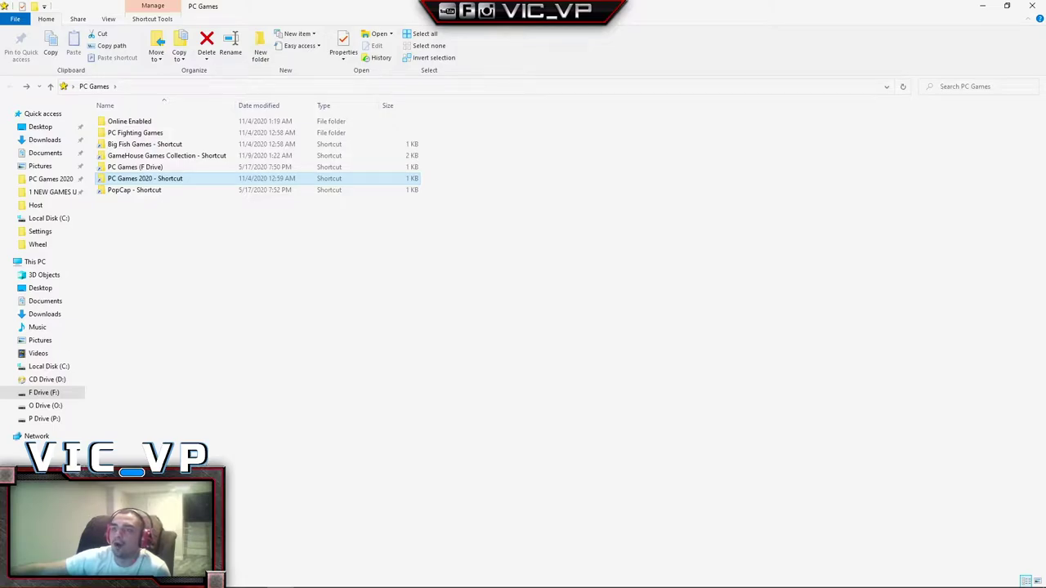
Open XOutput, move its window clear of the file list to examine the emulated controllers, and close the window
mouse_move(361, 580)
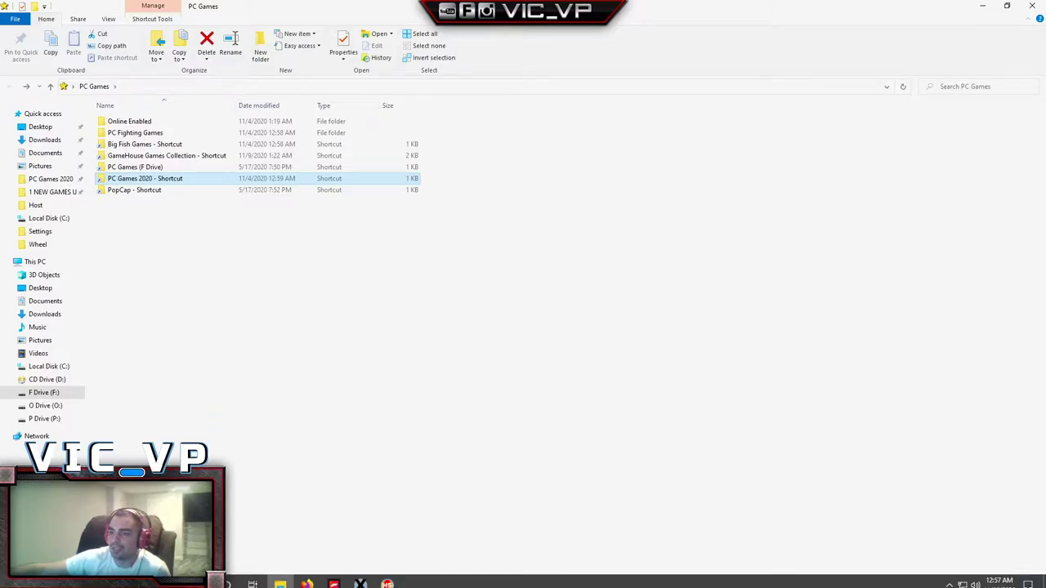
left_click(362, 577)
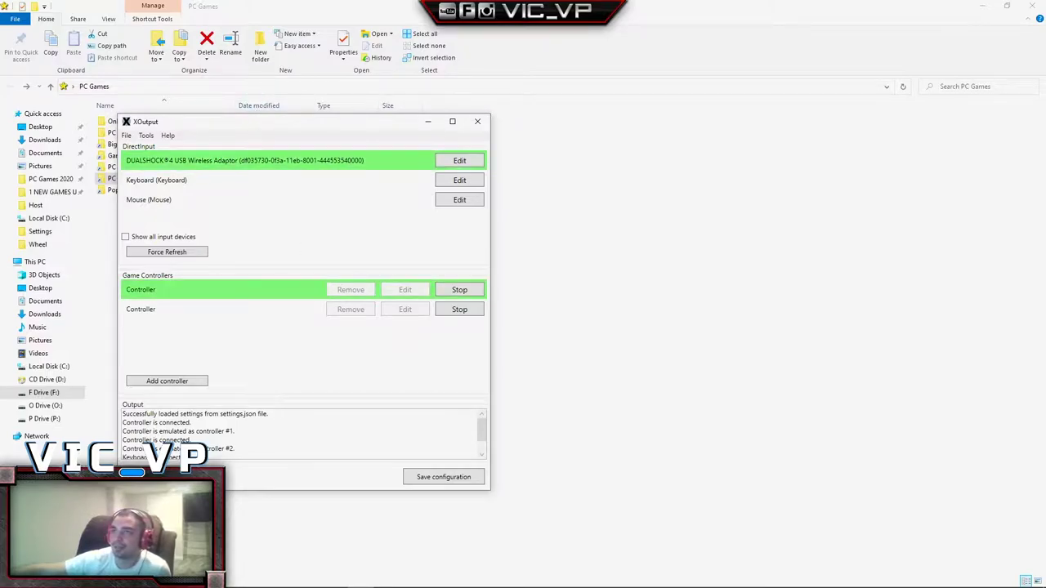
left_click_drag(286, 121, 699, 93)
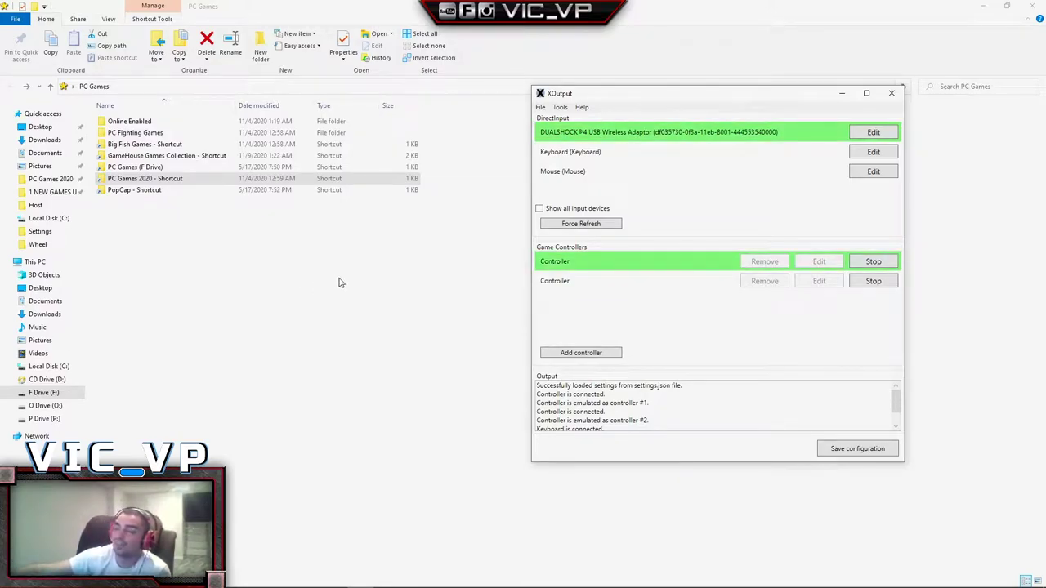
left_click(892, 93)
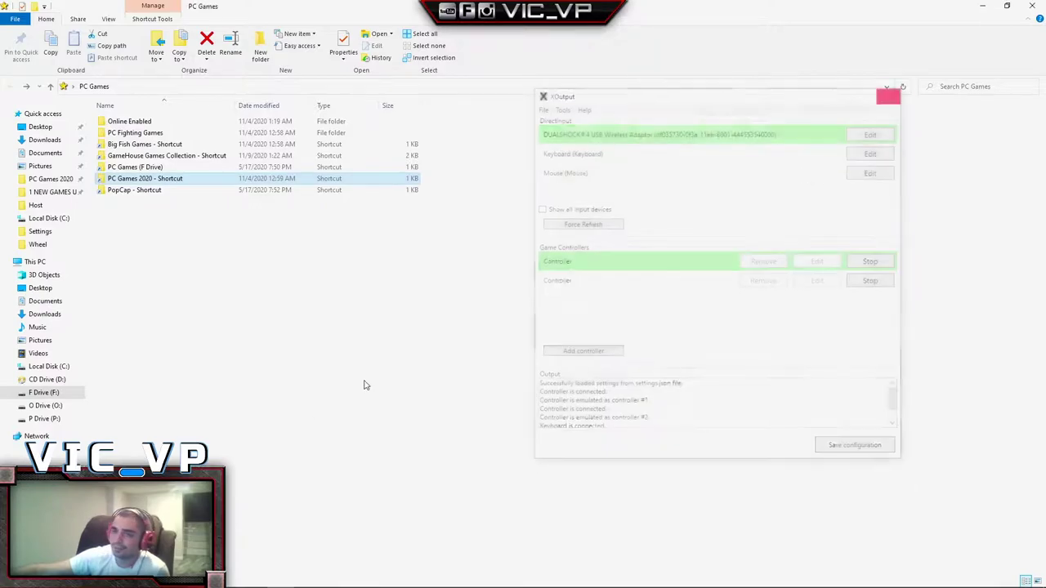
Create a shortcut to the DS4Windows application in the DS4Windows folder on drive C
left_click(39, 367)
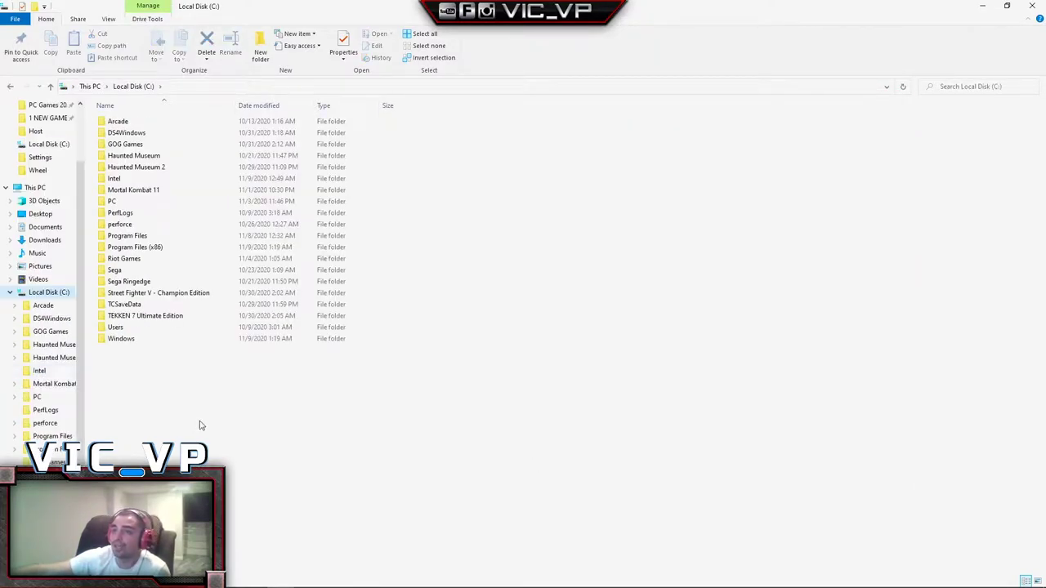
double_click(133, 133)
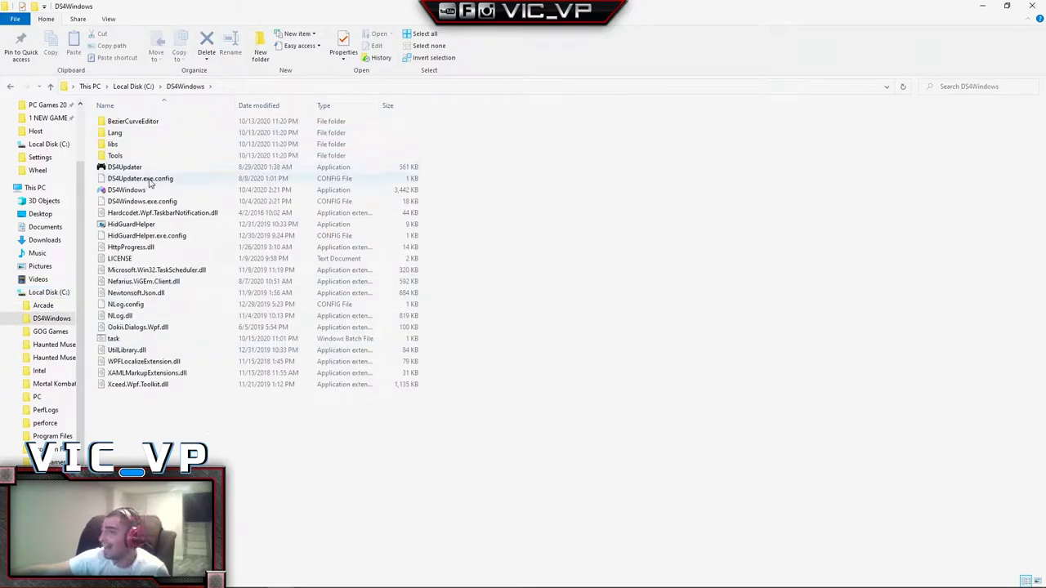
right_click(146, 193)
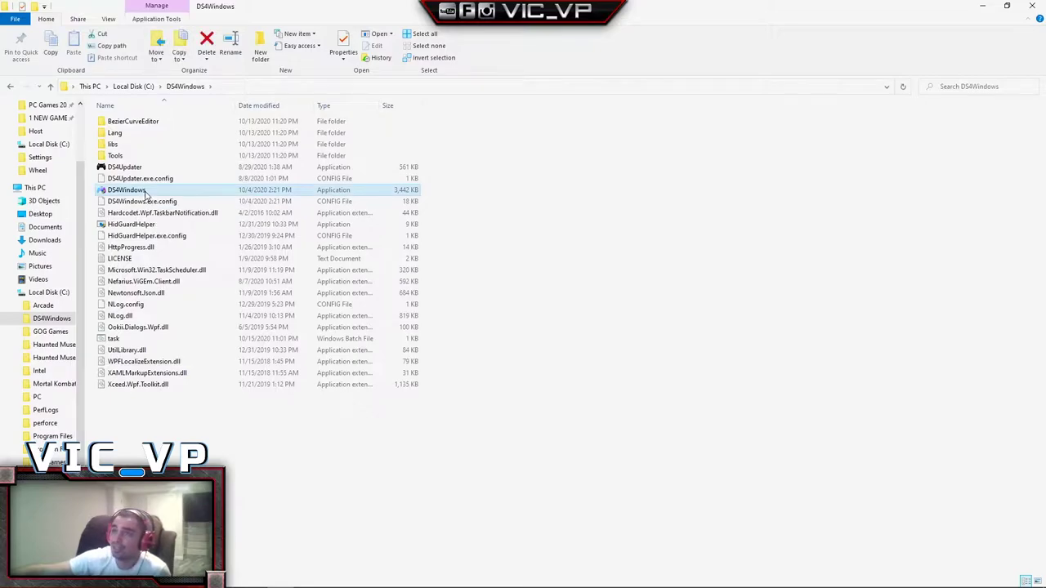
left_click(186, 414)
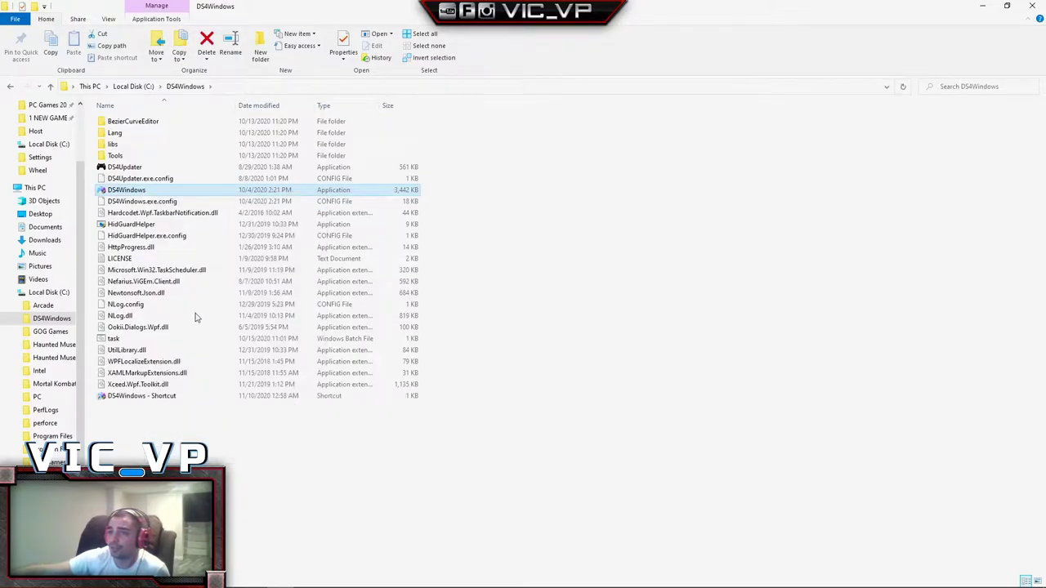
Move the DS4Windows shortcut from its program folder into the PC Games folder on the desktop
right_click(150, 192)
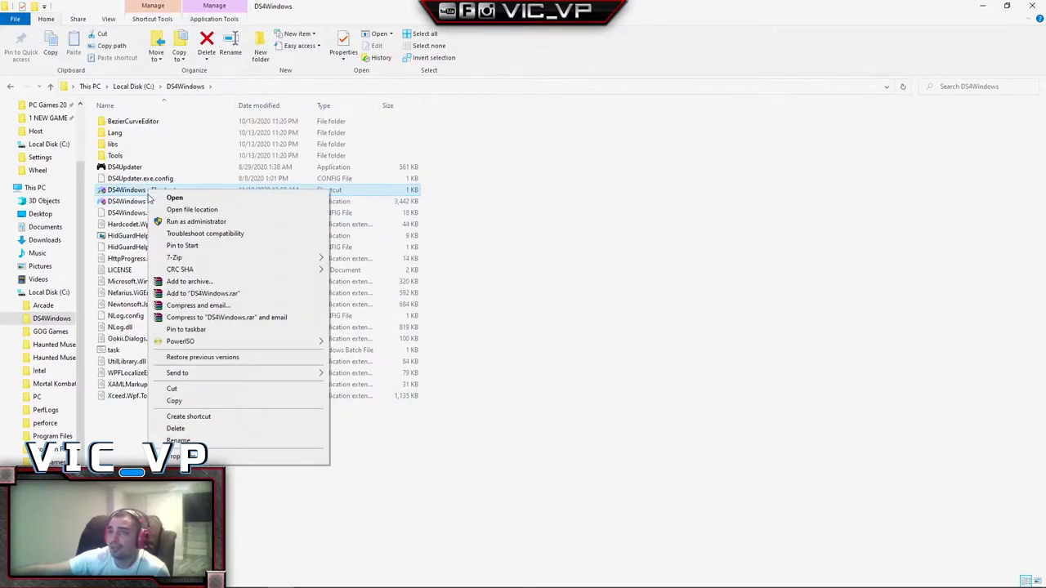
left_click(170, 389)
left_click(45, 294)
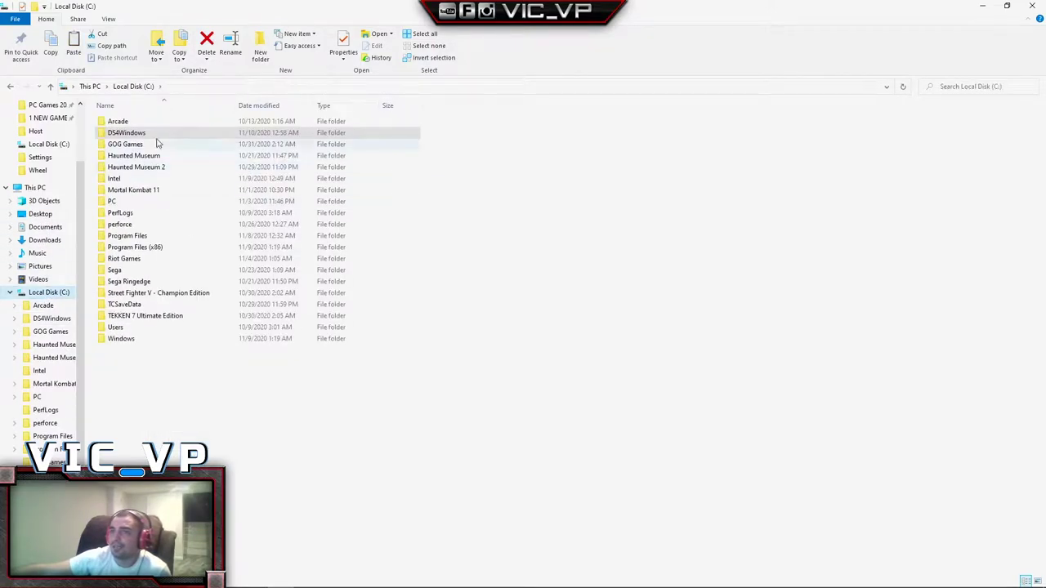
scroll(69, 121, "up", 2)
left_click(40, 127)
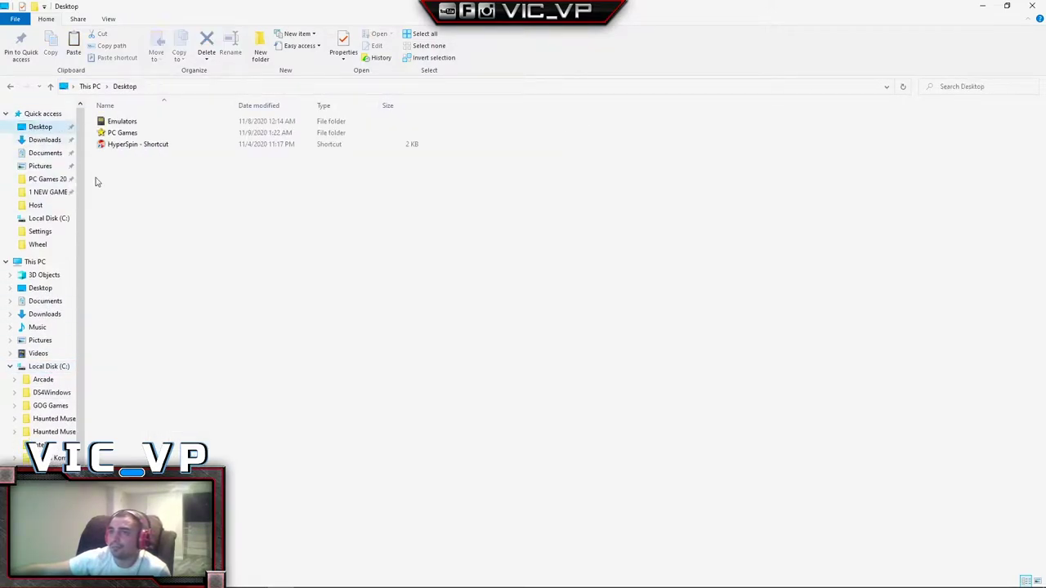
double_click(133, 134)
right_click(314, 397)
left_click(348, 468)
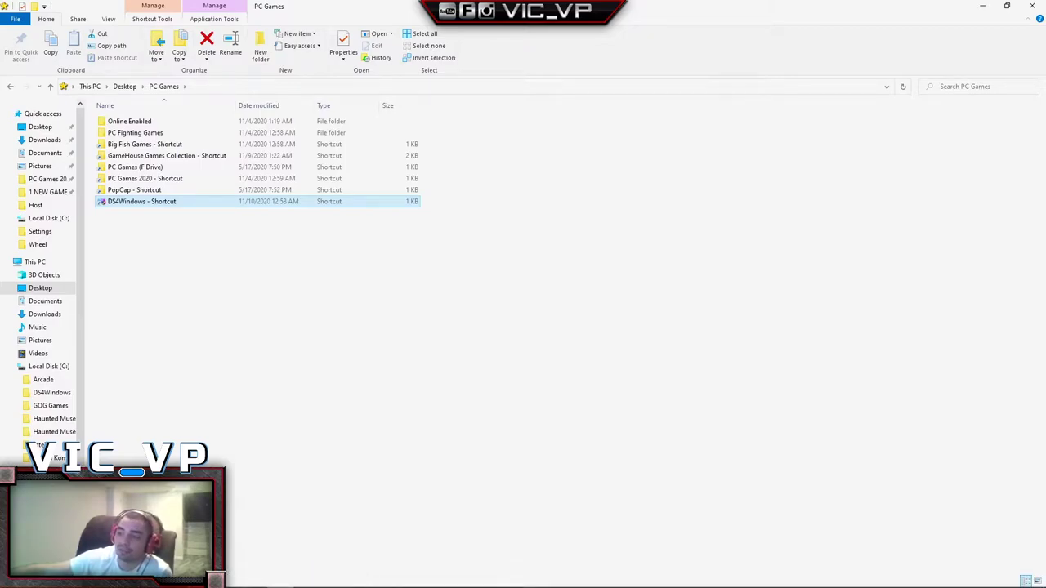
Reopen the XOutput window and launch the pinned racing game
left_click(362, 578)
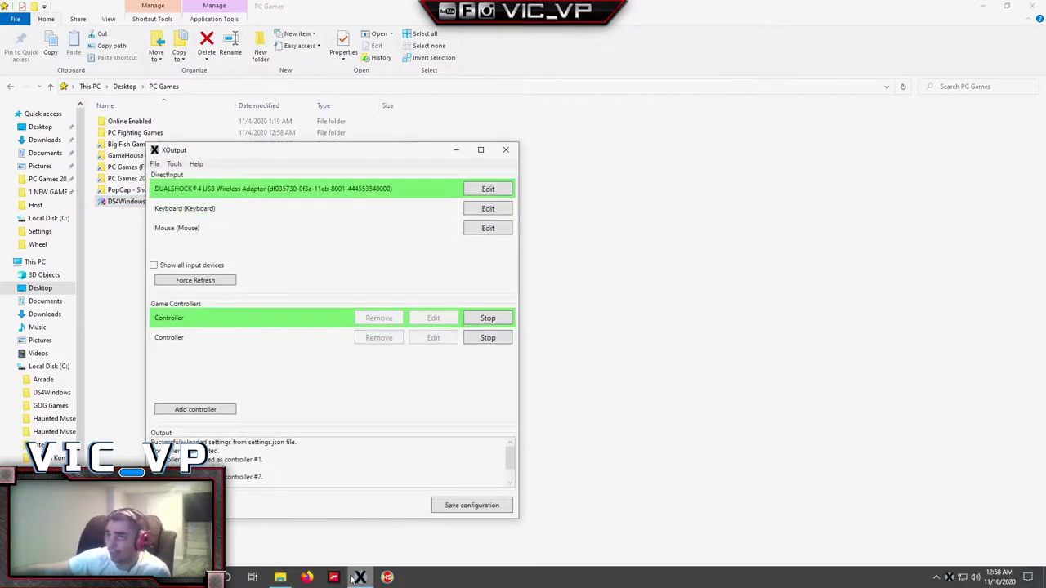
left_click(333, 579)
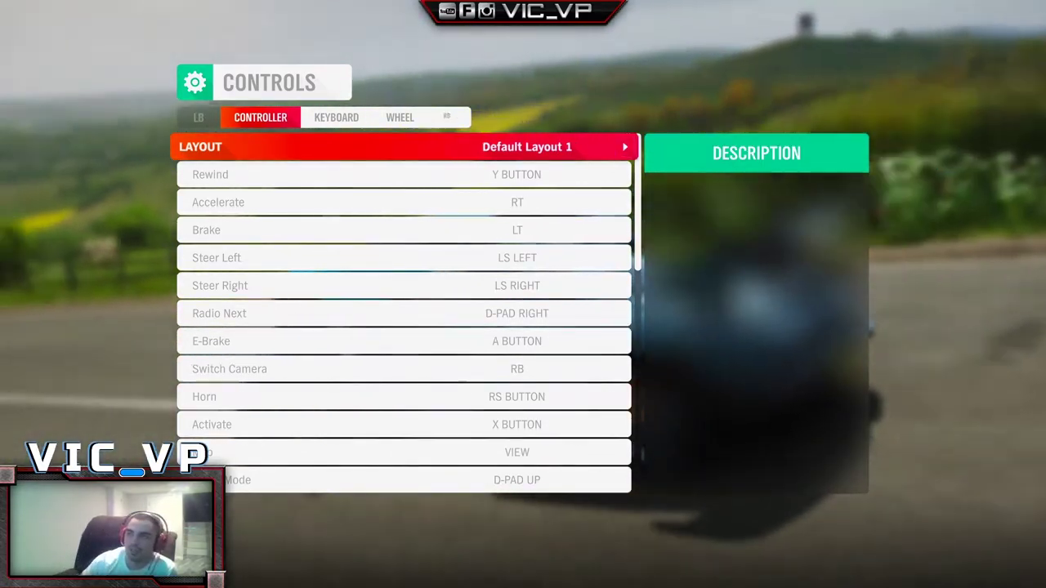
Review the racing game's controller mappings for Default Layout 1, including Rewind, Accelerate and Brake
key("Down")
key("Down")
key("Down")
key("Up")
key("Up")
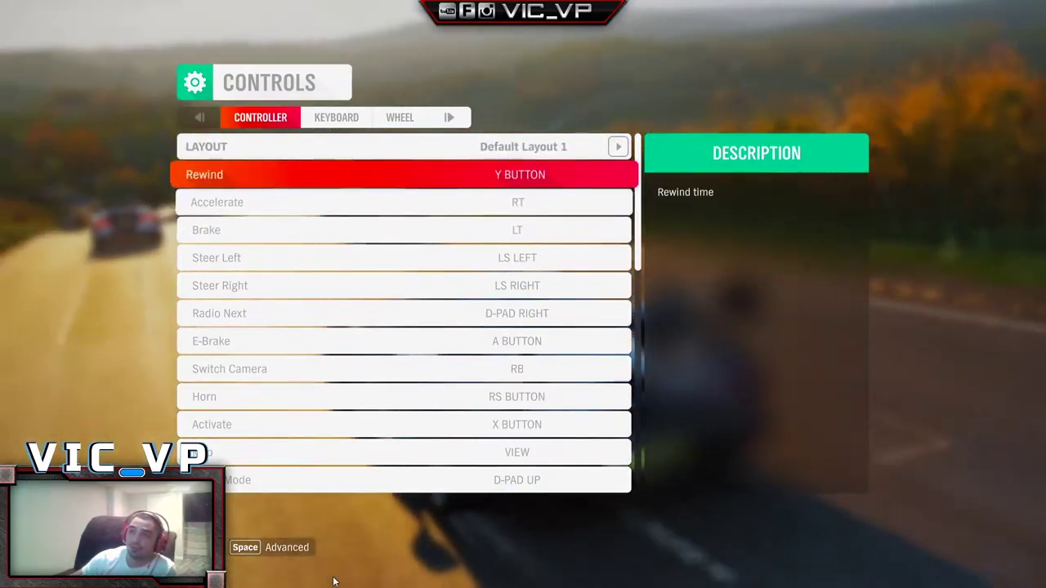
key("Up")
key("Down")
key("Down")
key("Down")
key("Down")
key("Up")
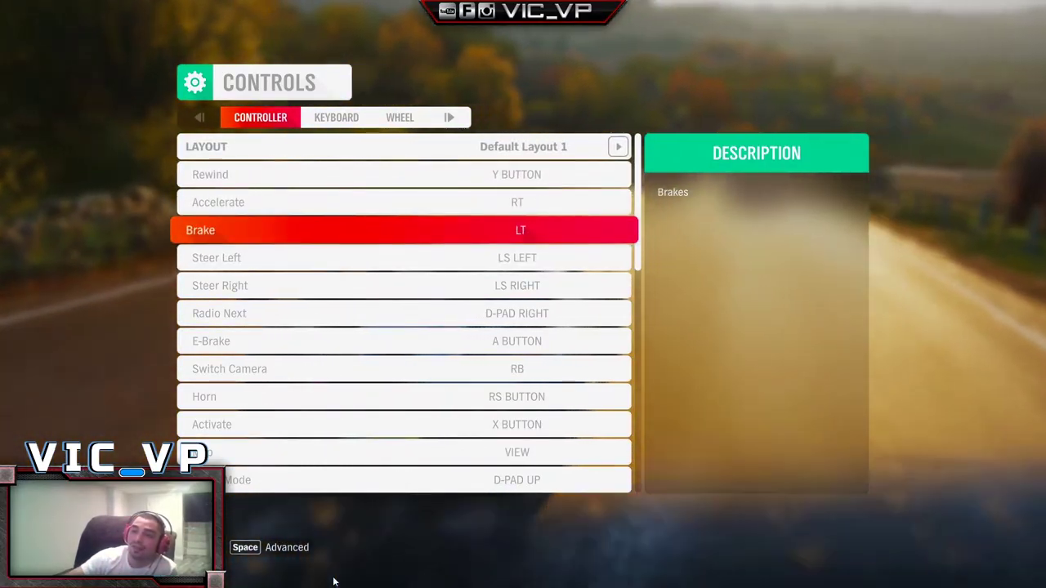
Exit the racing game to the desktop, confirming the exit, and close the XOutput window
key("Escape")
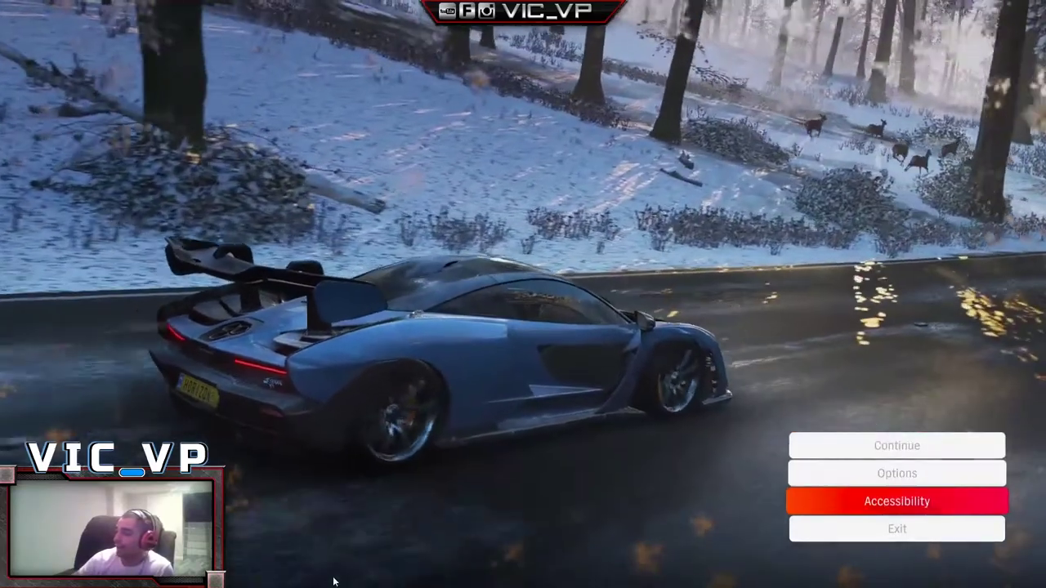
key("Down")
key("Return")
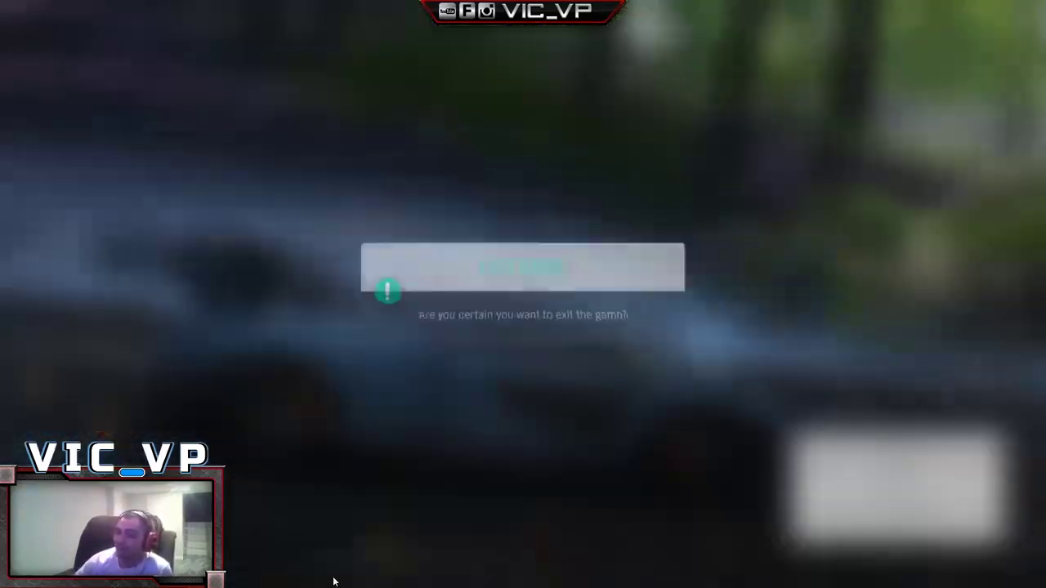
key("Return")
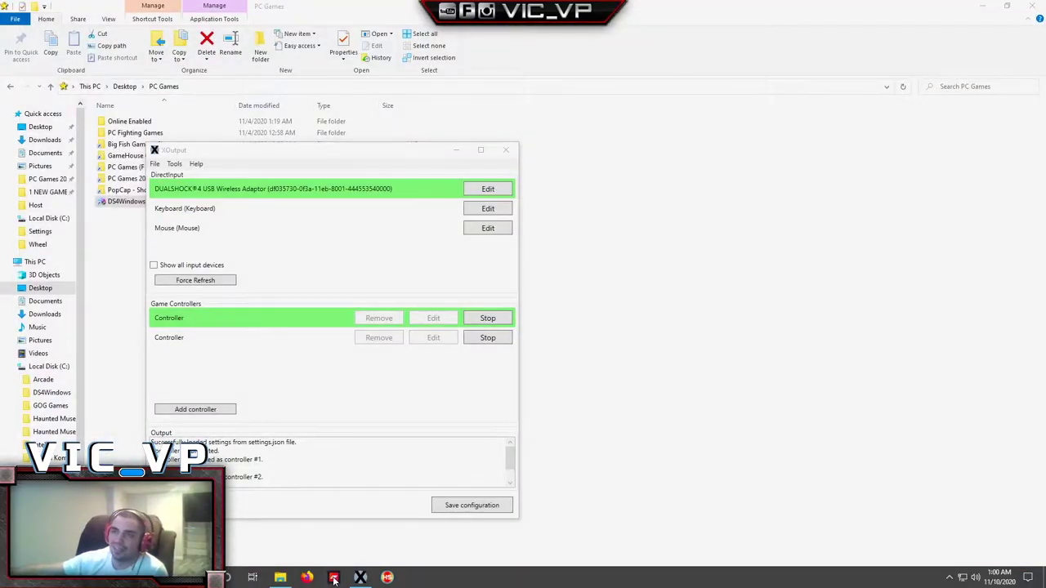
left_click(505, 149)
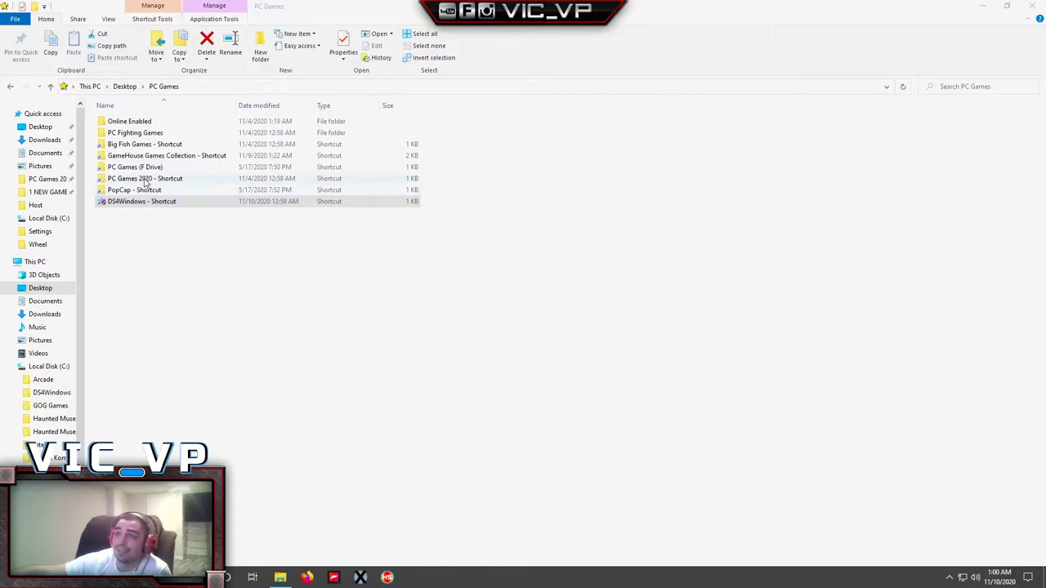
Open the GameHouse Games Collection shortcut and look through its list of game folders
double_click(126, 157)
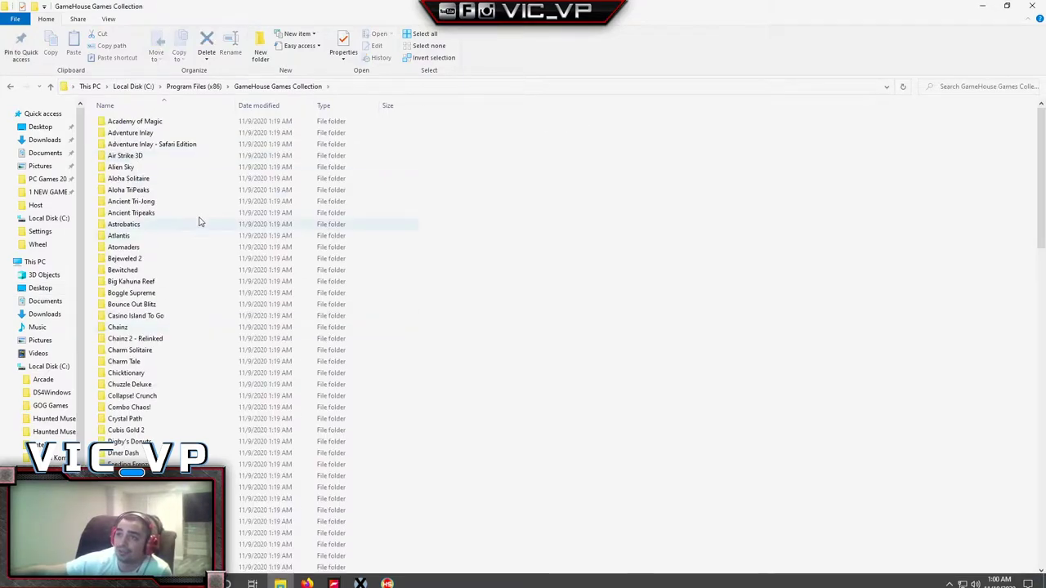
scroll(201, 221, "down", 8)
scroll(194, 248, "up", 8)
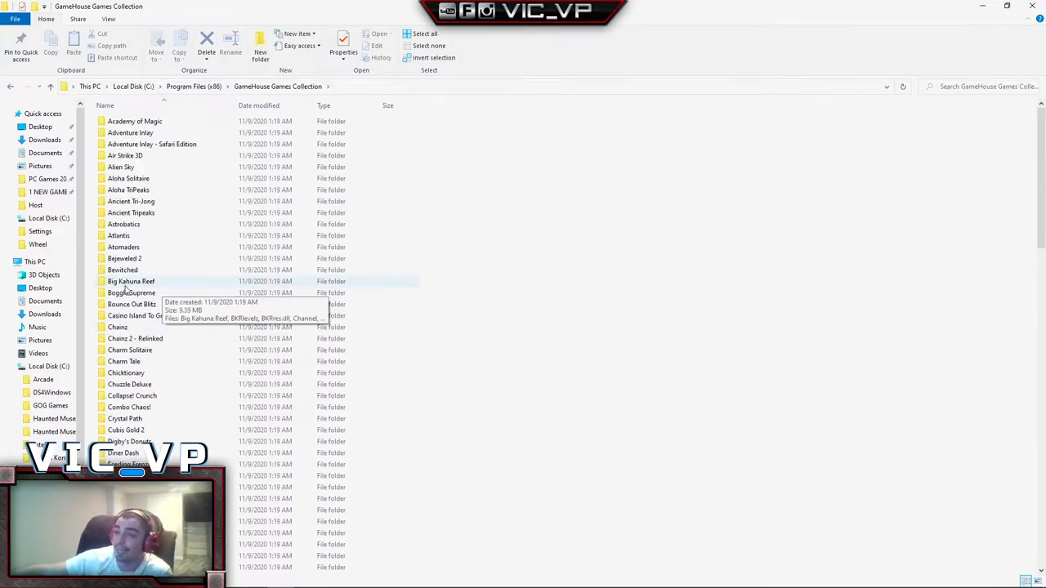
Launch Chainz from its folder in the GameHouse Games Collection and continue past the loading screen
scroll(135, 311, "down", 5)
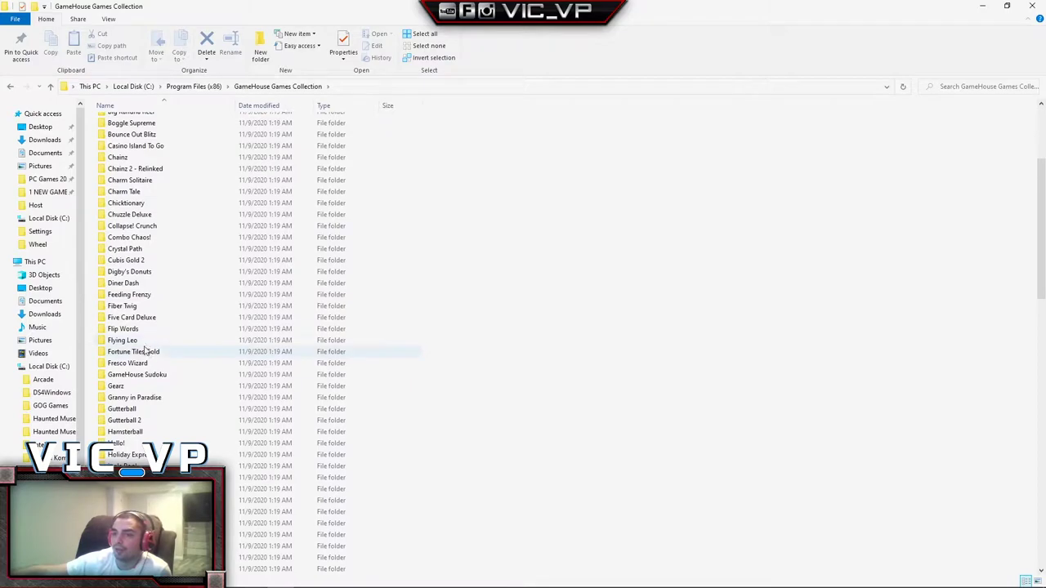
scroll(161, 359, "up", 5)
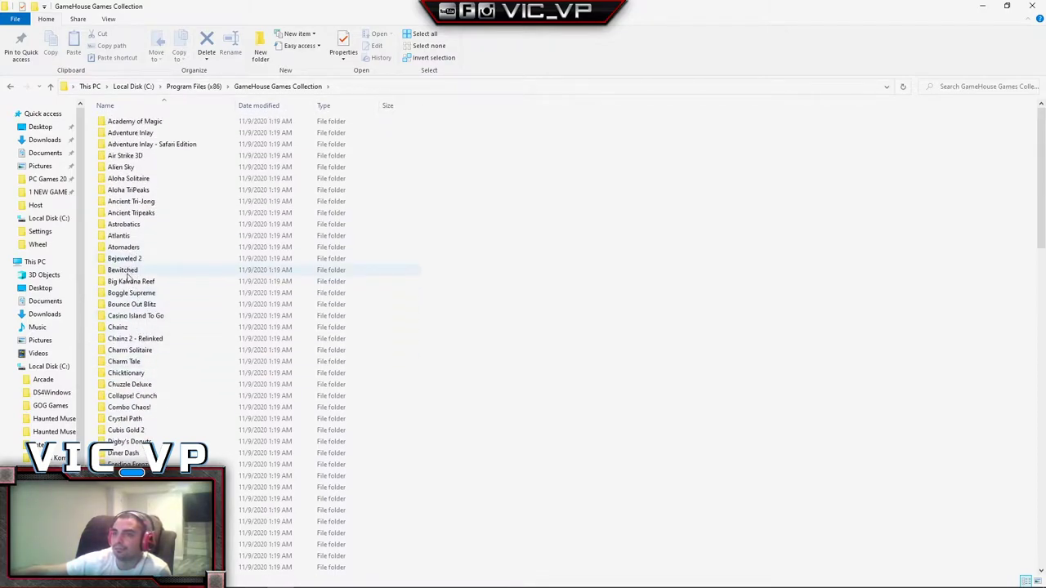
double_click(119, 327)
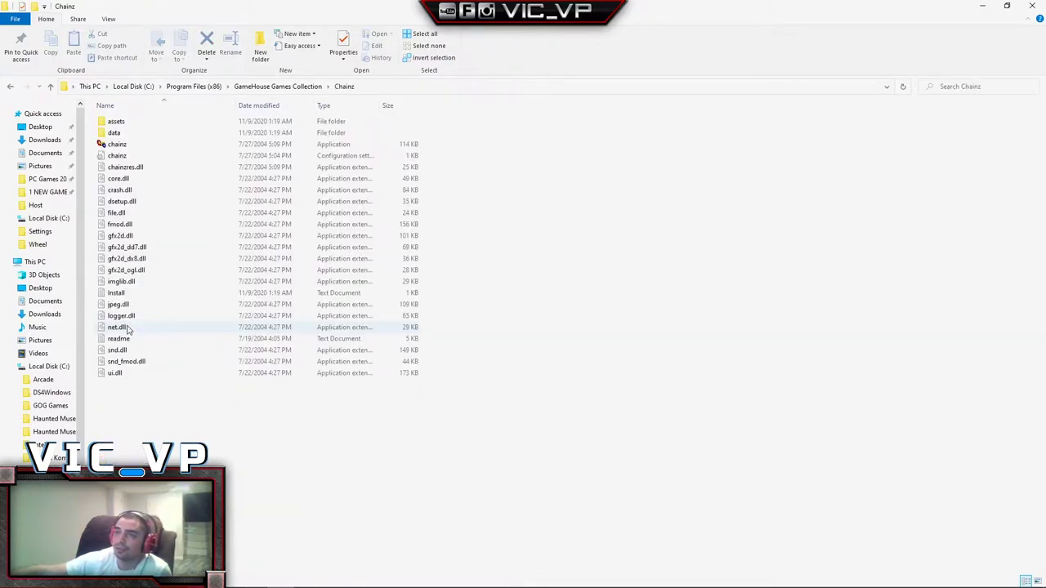
double_click(135, 145)
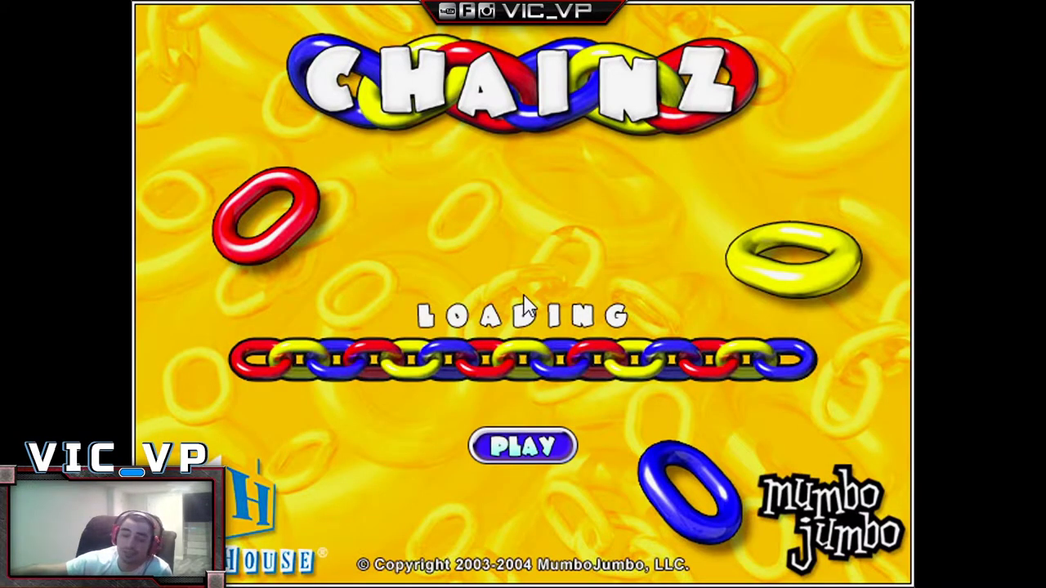
left_click(523, 450)
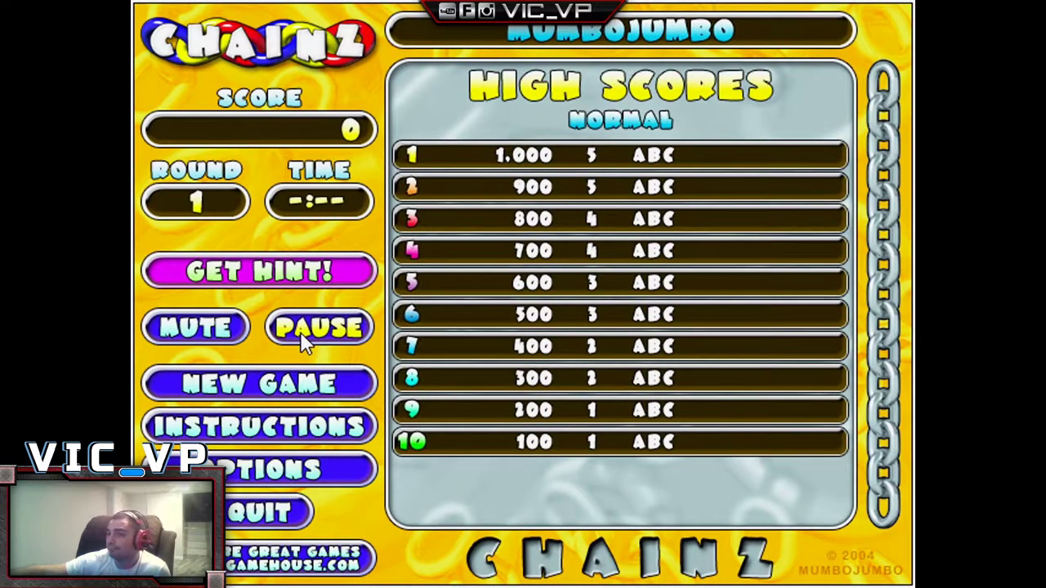
Start a new Chainz game in Normal mode from round one and continue past the instructions
left_click(294, 382)
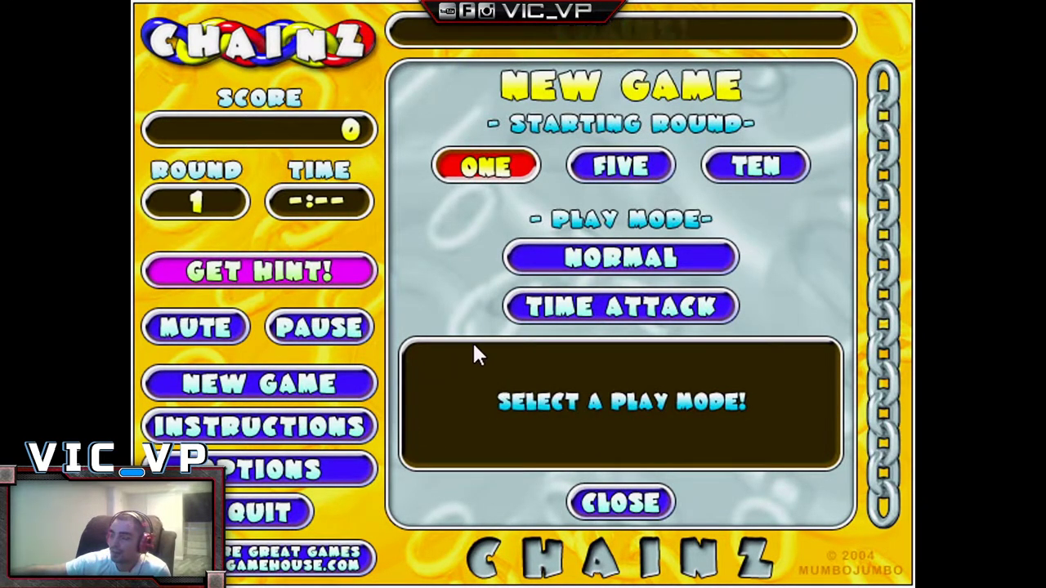
left_click(625, 255)
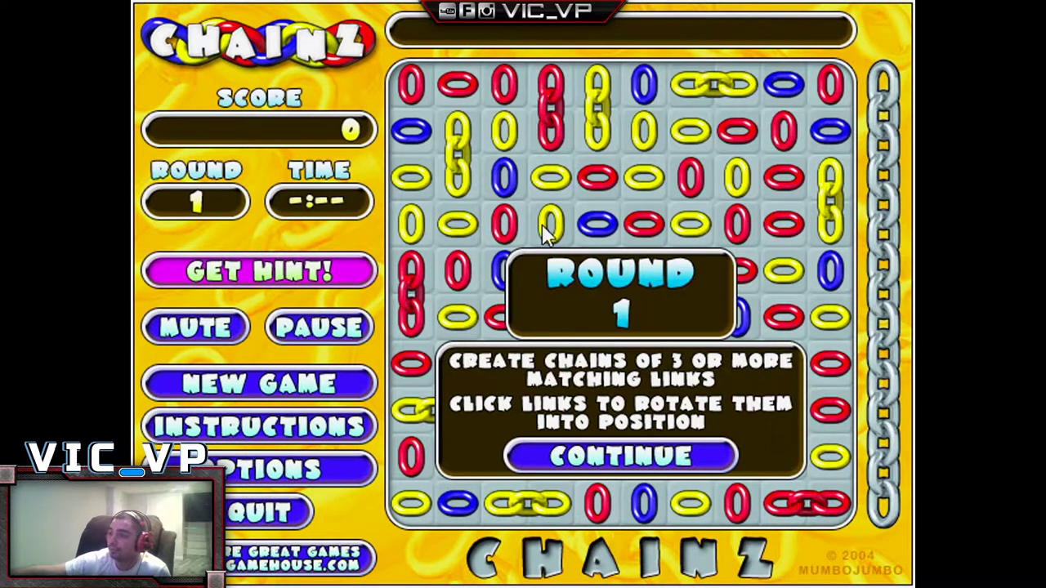
left_click(625, 454)
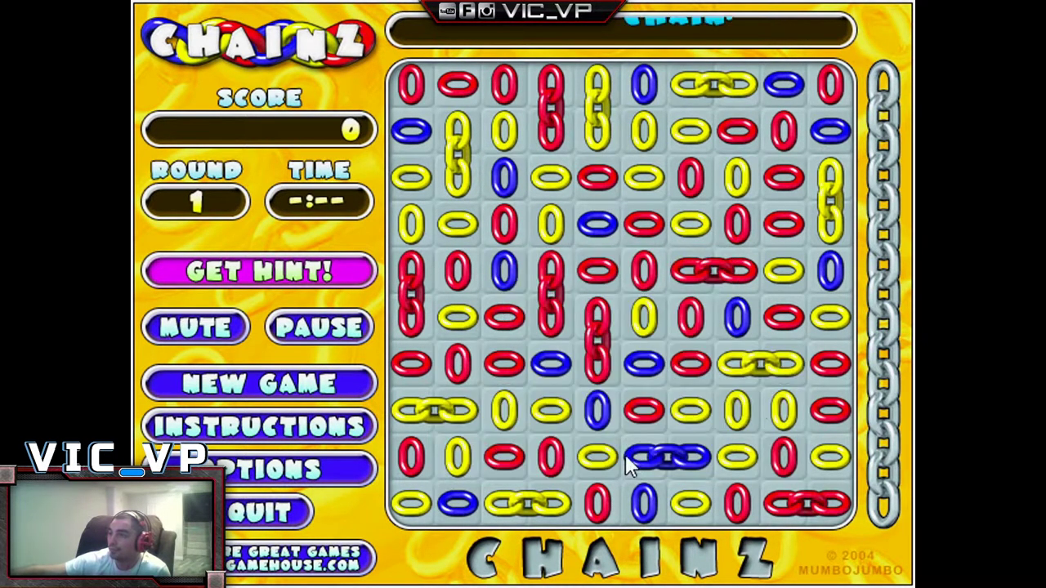
Rotate links along the upper rows of the board to form a chain of matching red links
left_click(490, 79)
left_click(416, 84)
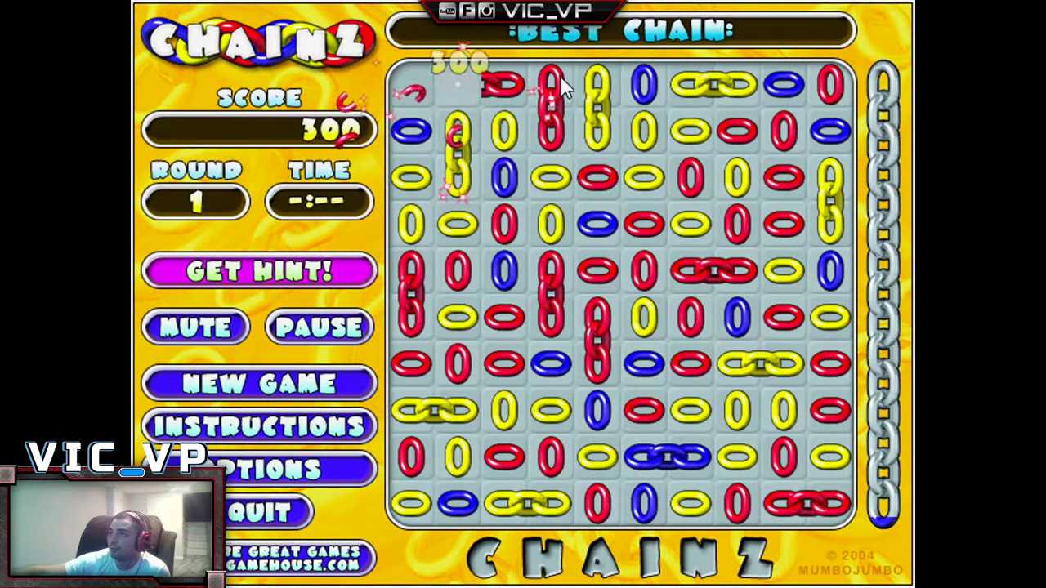
left_click(542, 102)
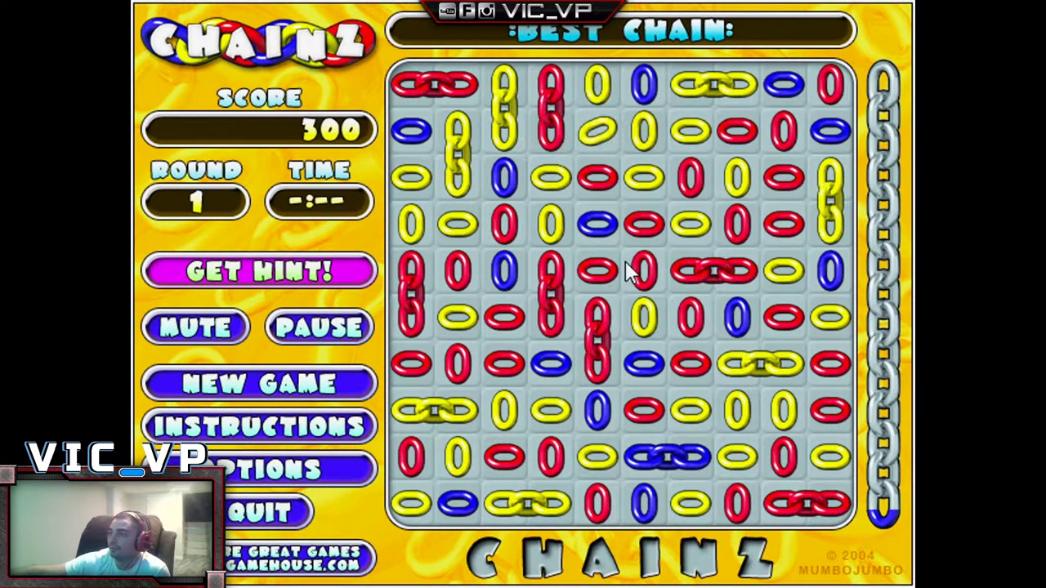
Save and quit the current Chainz game, and return to the PC Games folder
key("Escape")
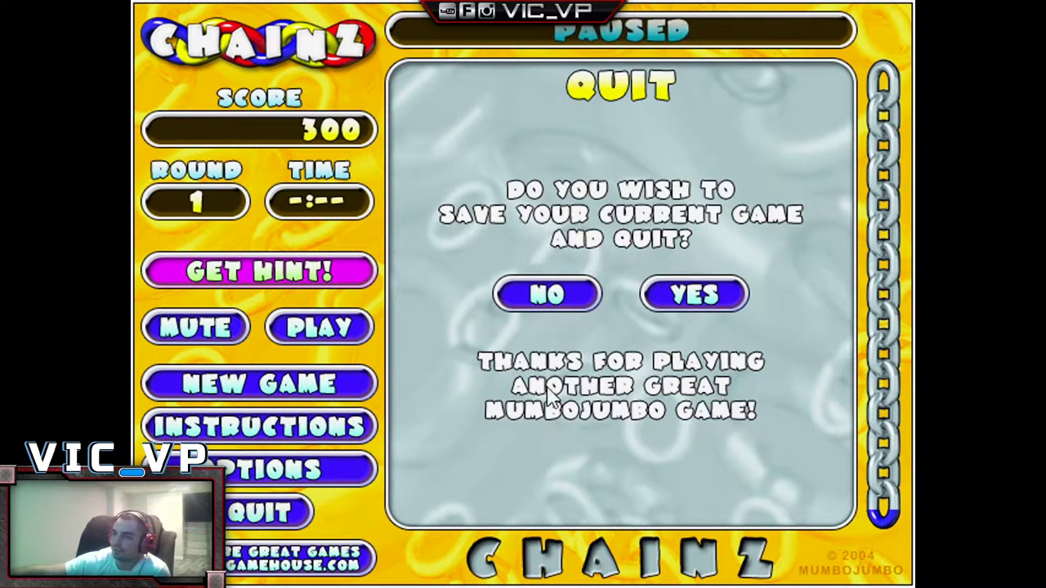
left_click(653, 290)
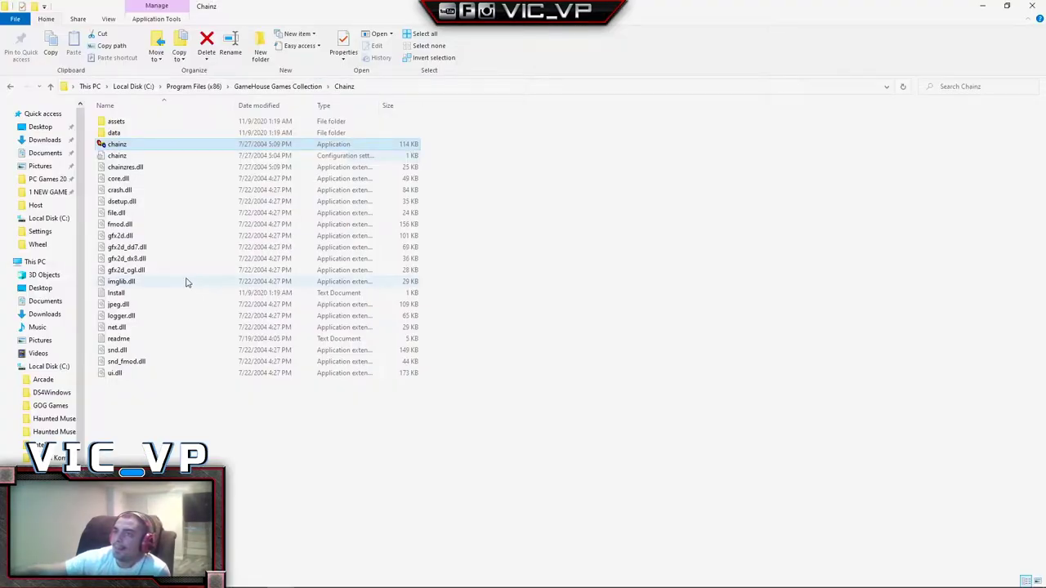
left_click(11, 86)
left_click(10, 85)
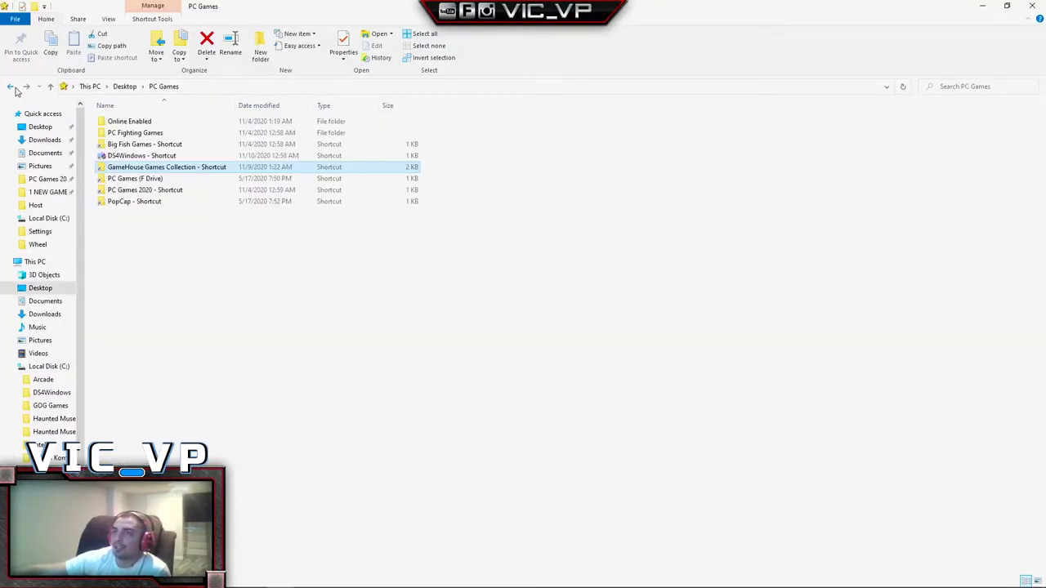
Open the Epic Games folder through its shortcut in the Online Enabled folder
double_click(129, 121)
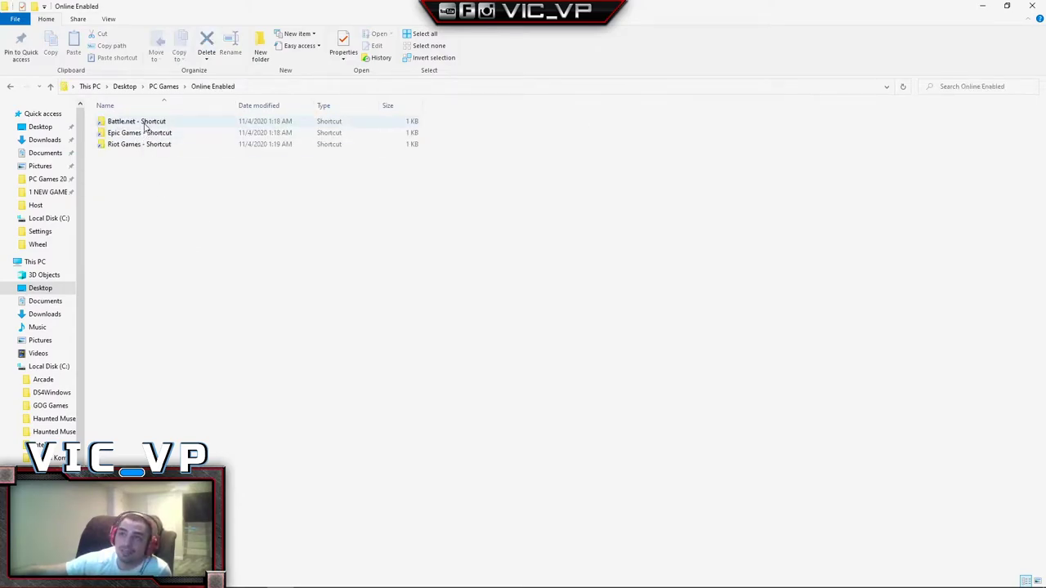
left_click(140, 134)
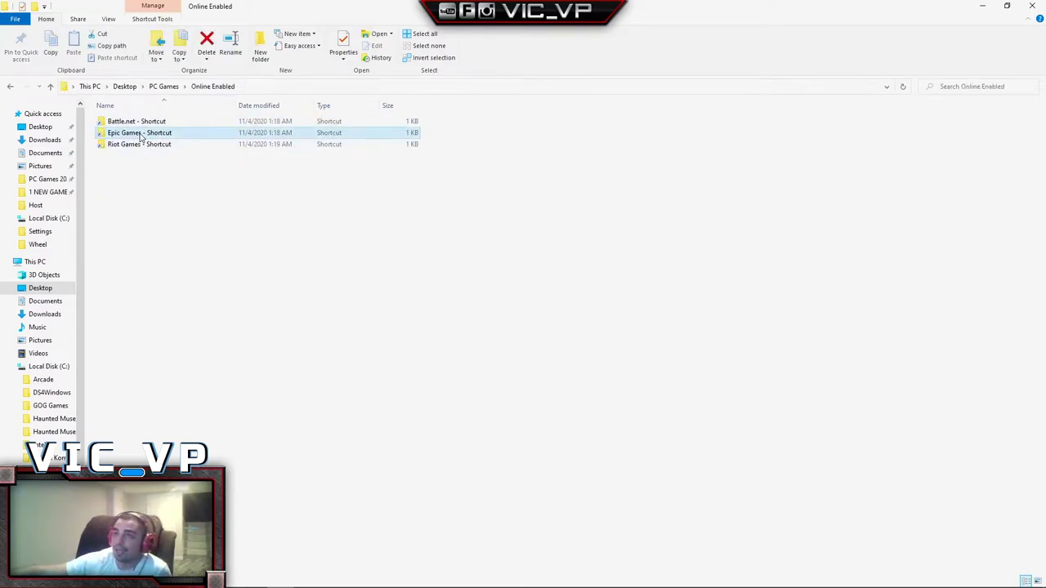
double_click(140, 137)
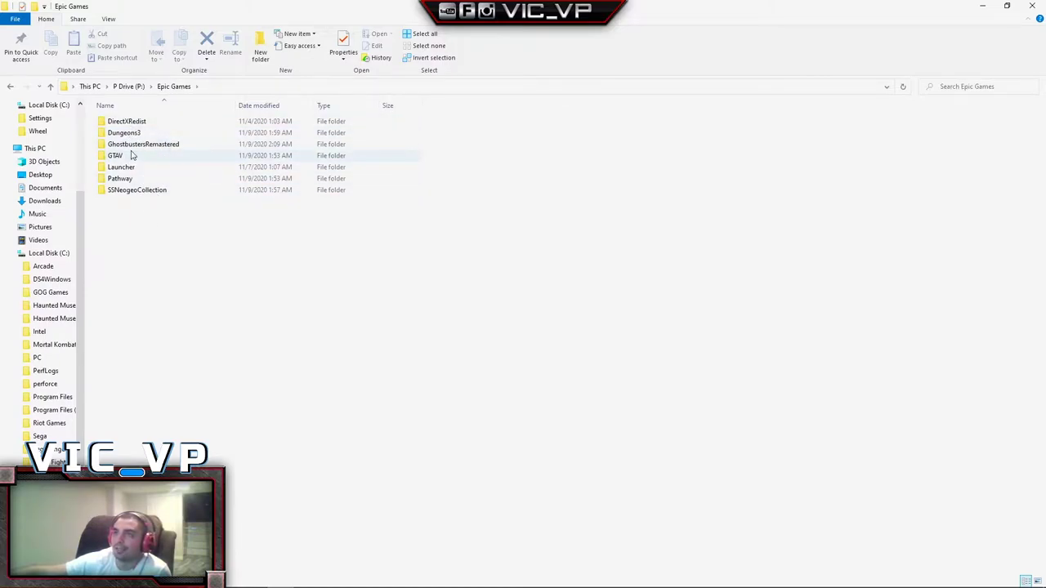
Create a shortcut to the EpicGamesLauncher application in Launcher > Engine > Binaries > Win32
double_click(129, 168)
double_click(131, 124)
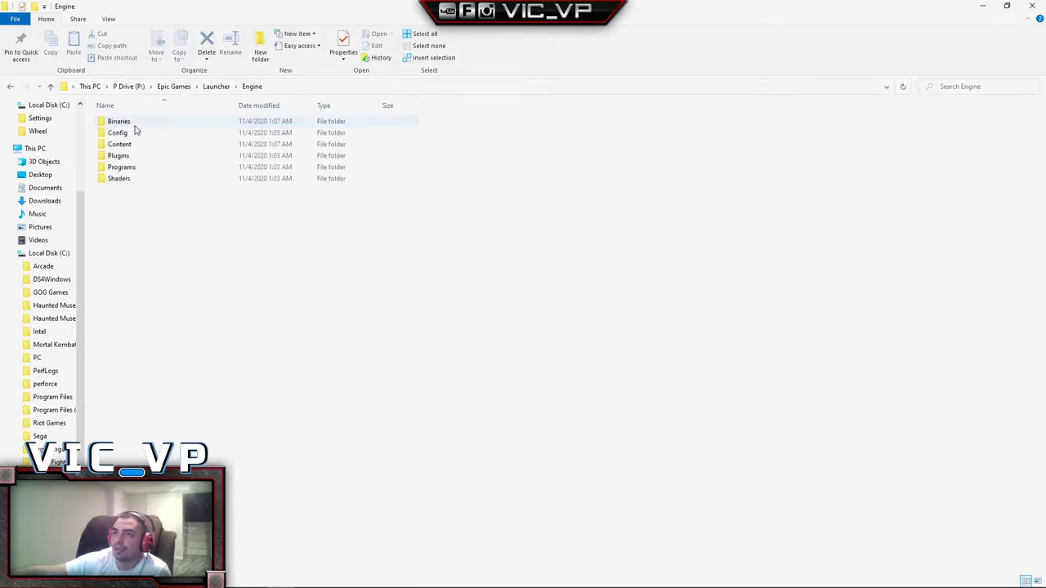
double_click(123, 124)
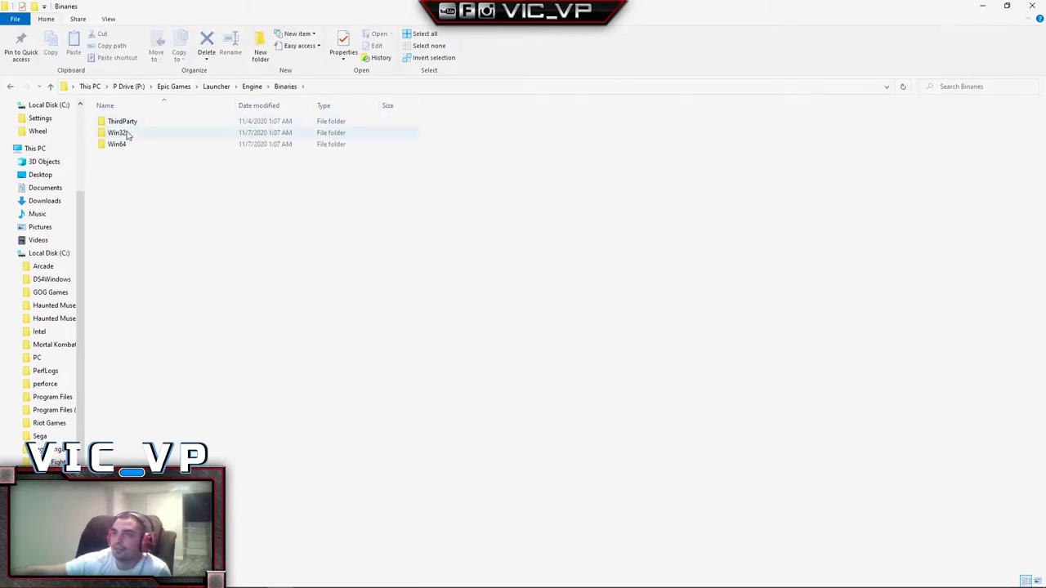
double_click(128, 136)
scroll(202, 434, "down", 3)
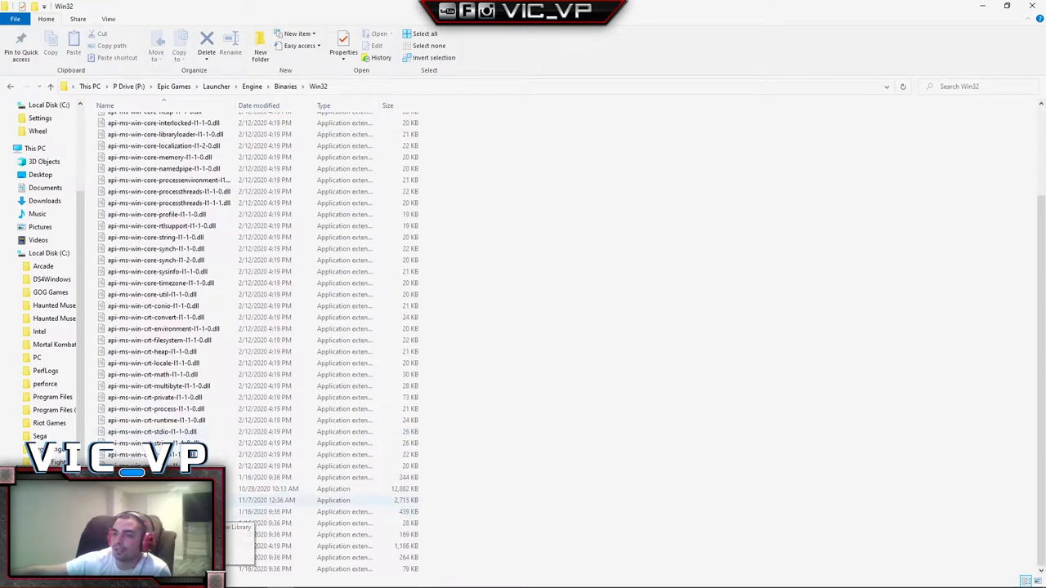
right_click(115, 501)
left_click(174, 454)
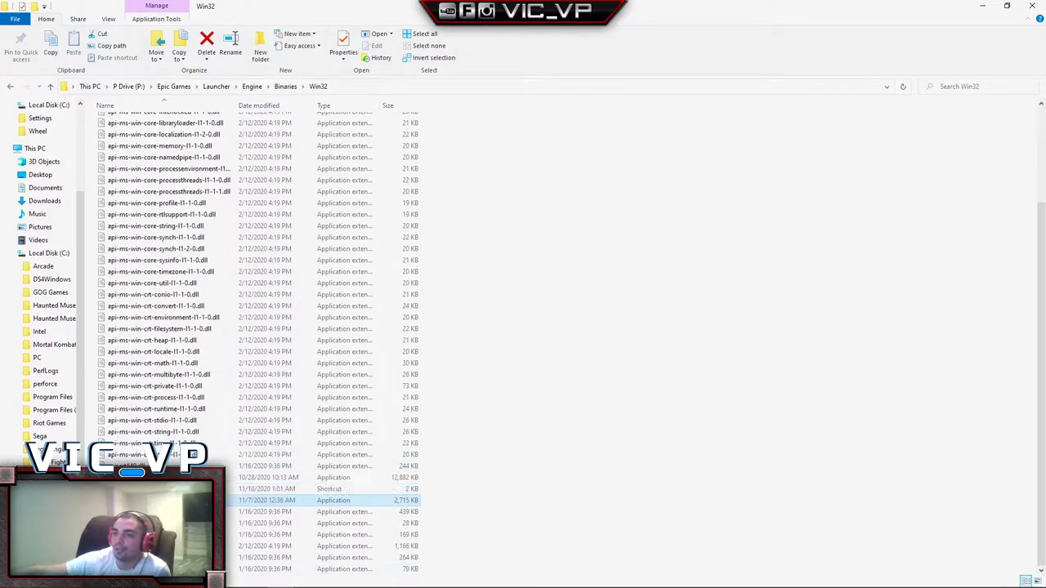
Move the new EpicGamesLauncher shortcut from the Win32 folder to the main Epic Games folder
right_click(153, 488)
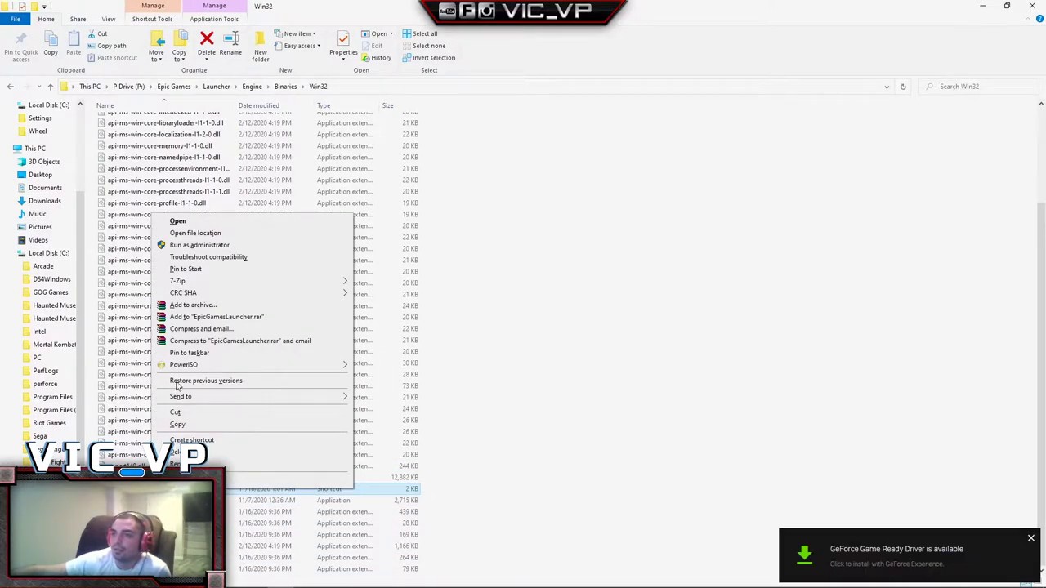
left_click(178, 411)
left_click(12, 87)
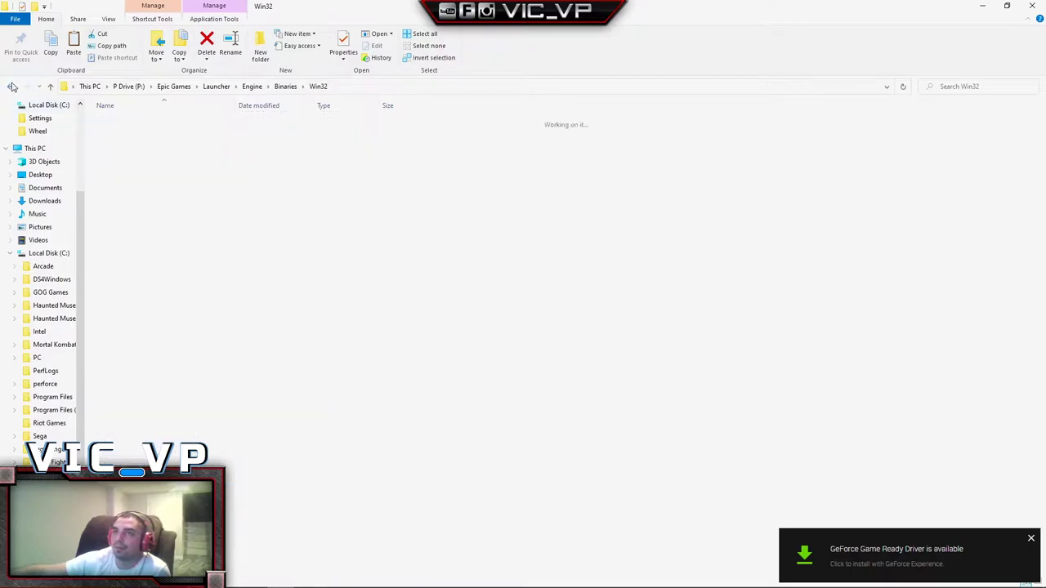
left_click(11, 86)
left_click(12, 87)
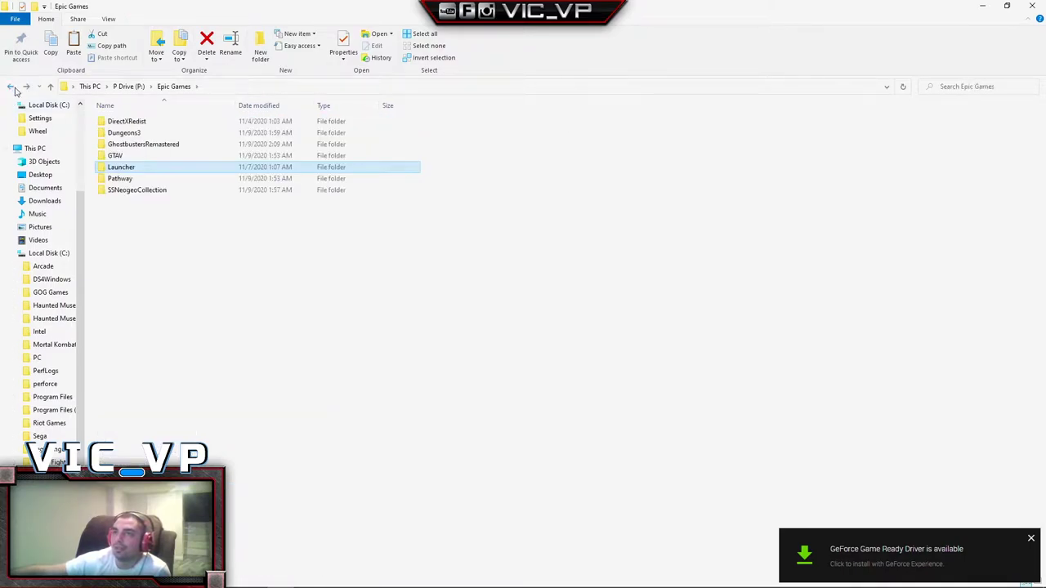
right_click(227, 288)
left_click(245, 362)
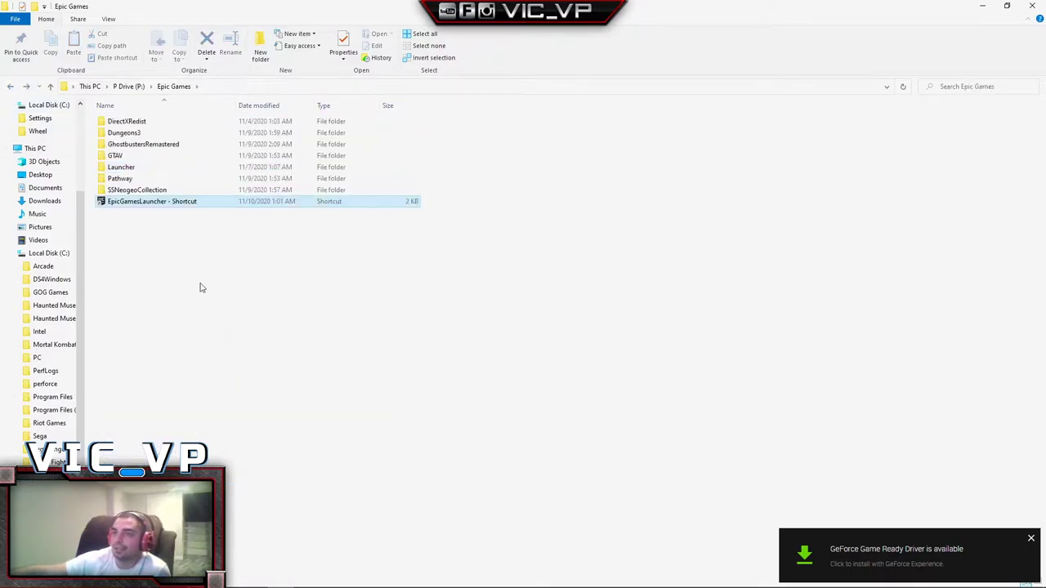
Dismiss the driver notification and view the game library in the Epic Games Launcher, closing the launcher when done
left_click(1030, 540)
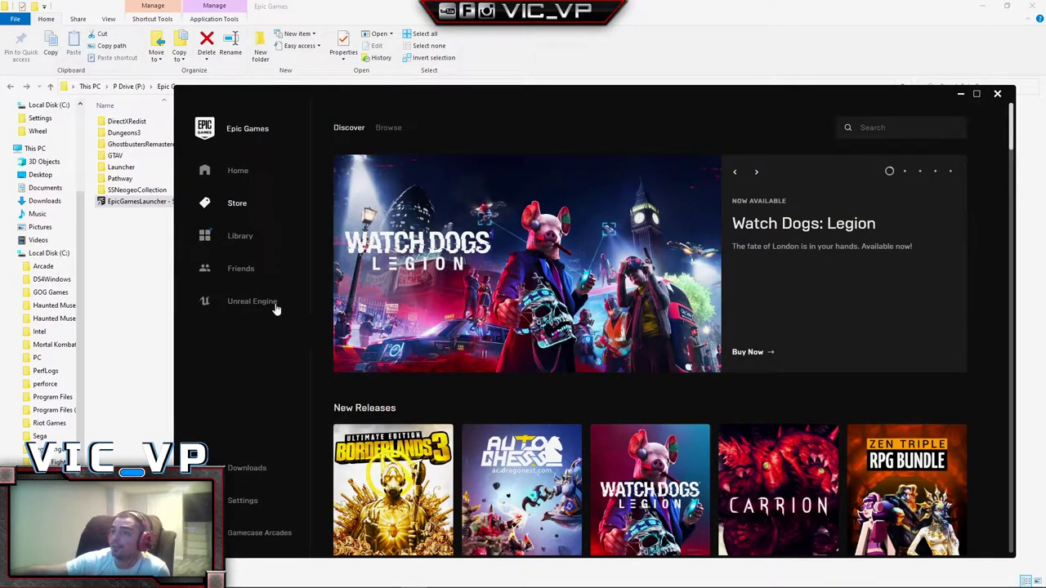
left_click(252, 239)
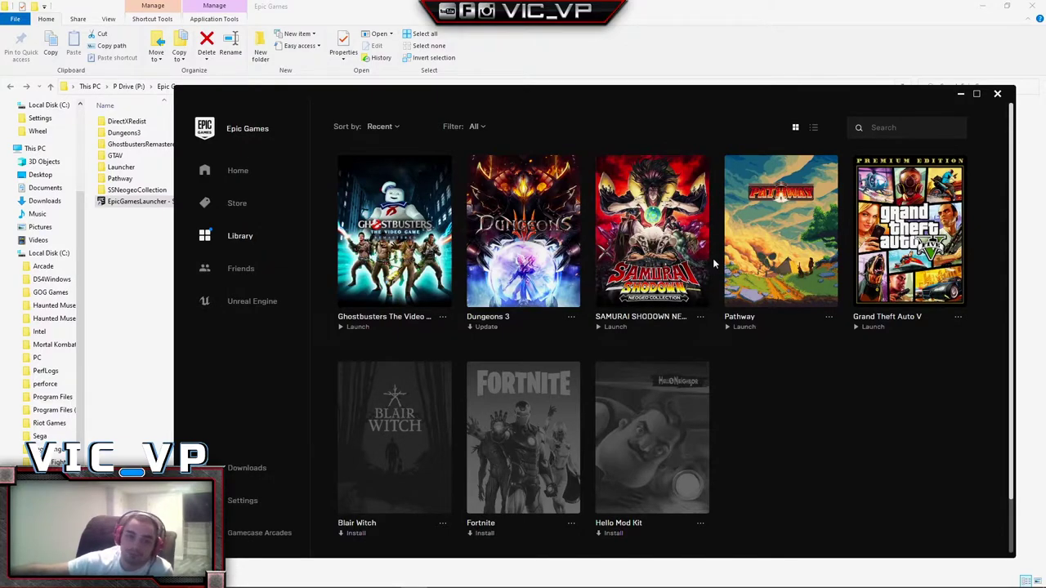
left_click(997, 93)
Open the Battle.net folder through its Online Enabled shortcut and launch the Battle.net application
left_click(10, 87)
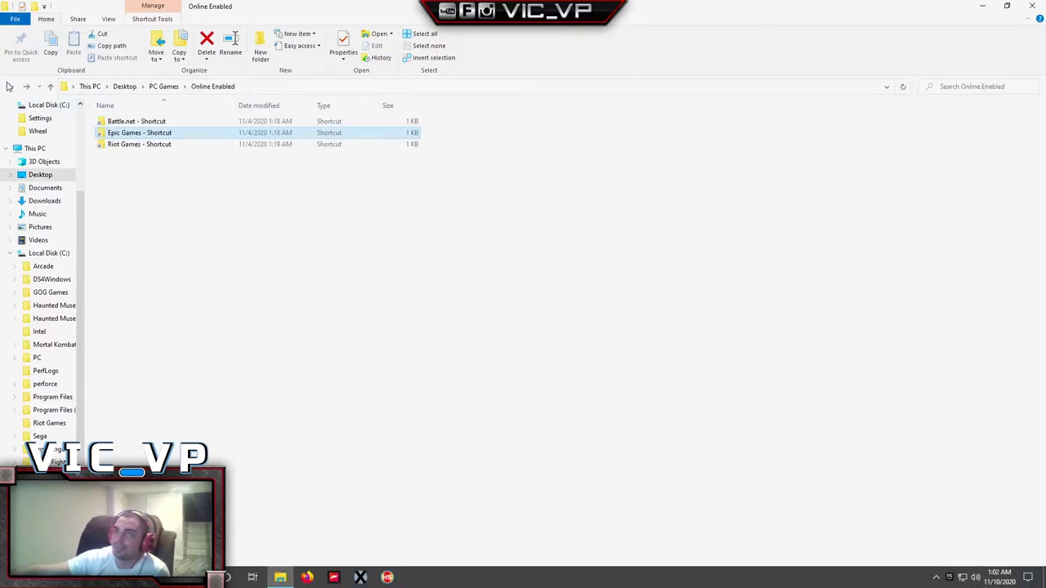
left_click(137, 122)
double_click(138, 123)
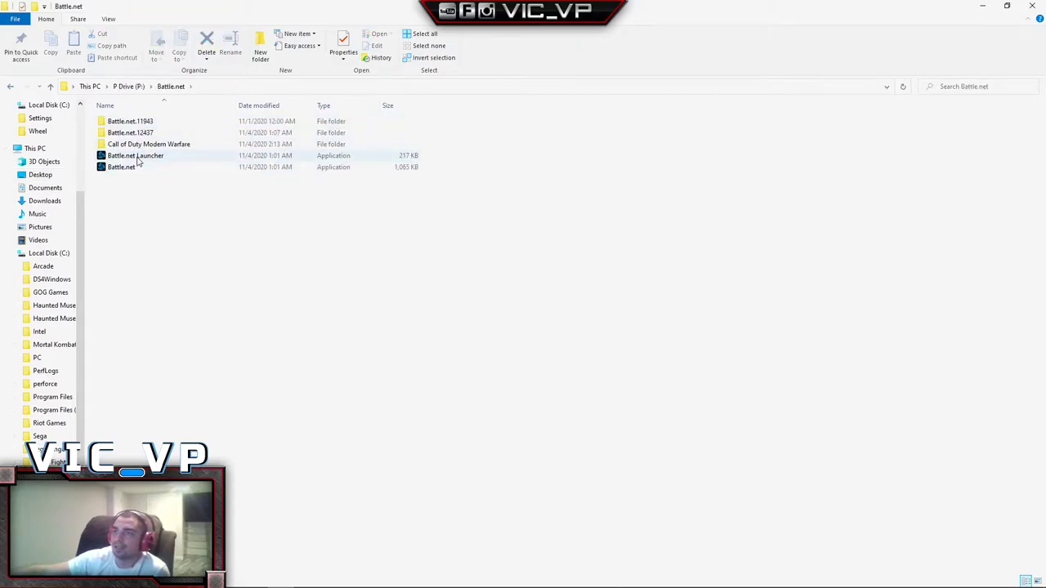
left_click(136, 167)
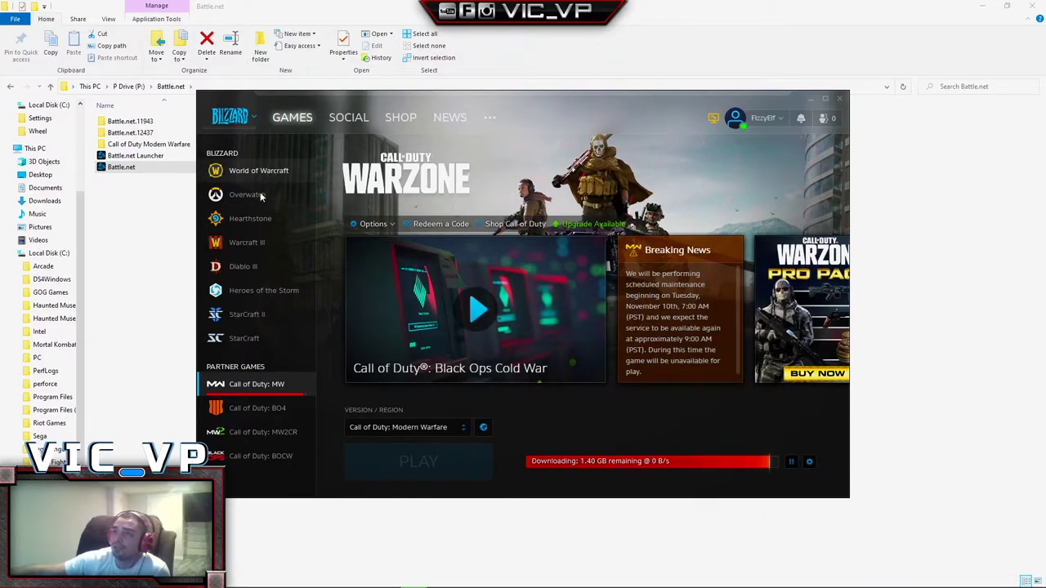
Look over the Warcraft III, Heroes of the Storm, Diablo III and Call of Duty: MW pages, and close Battle.net to return to Online Enabled
left_click(256, 248)
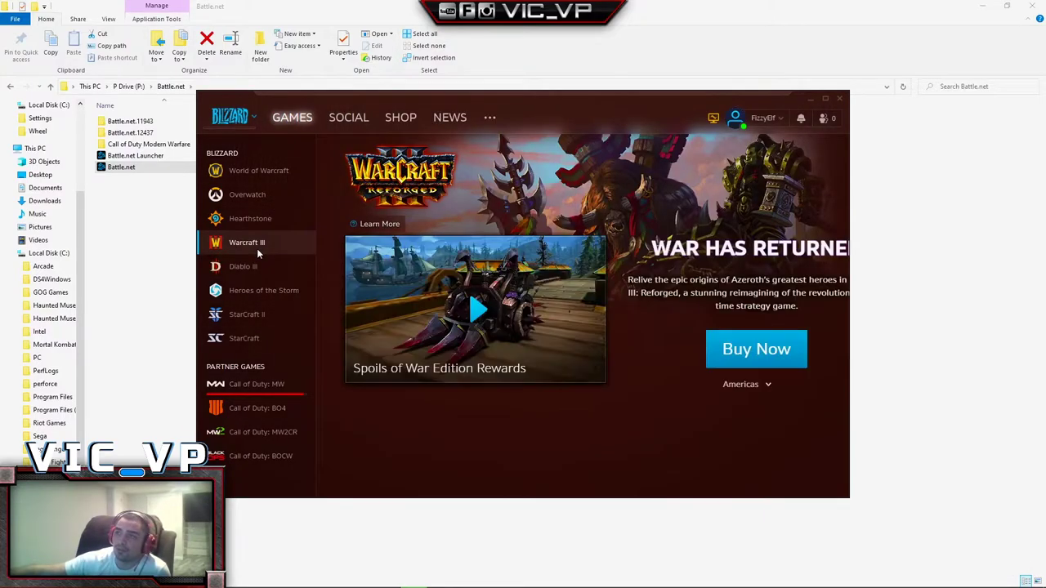
left_click(263, 290)
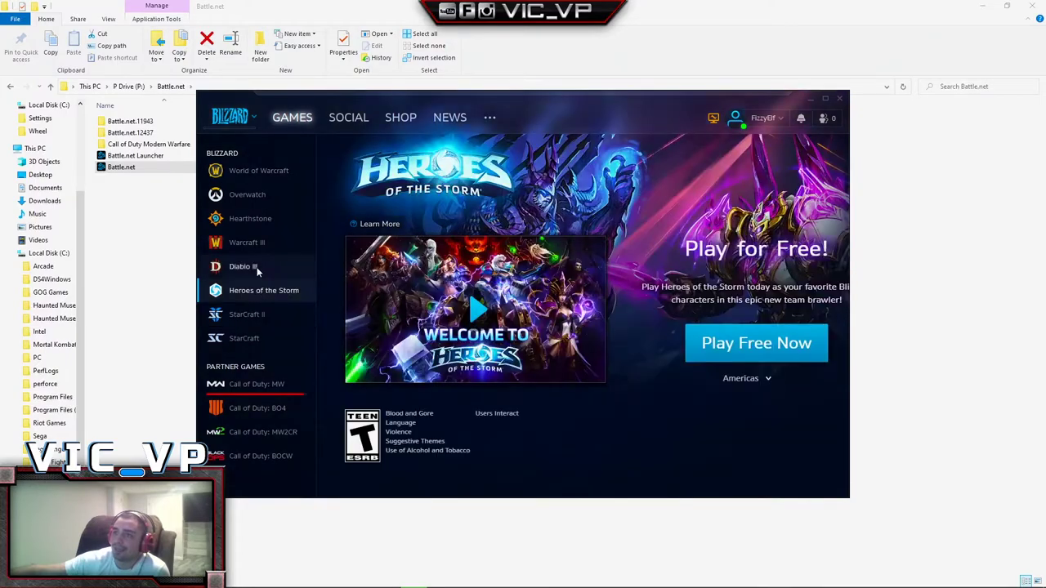
left_click(256, 268)
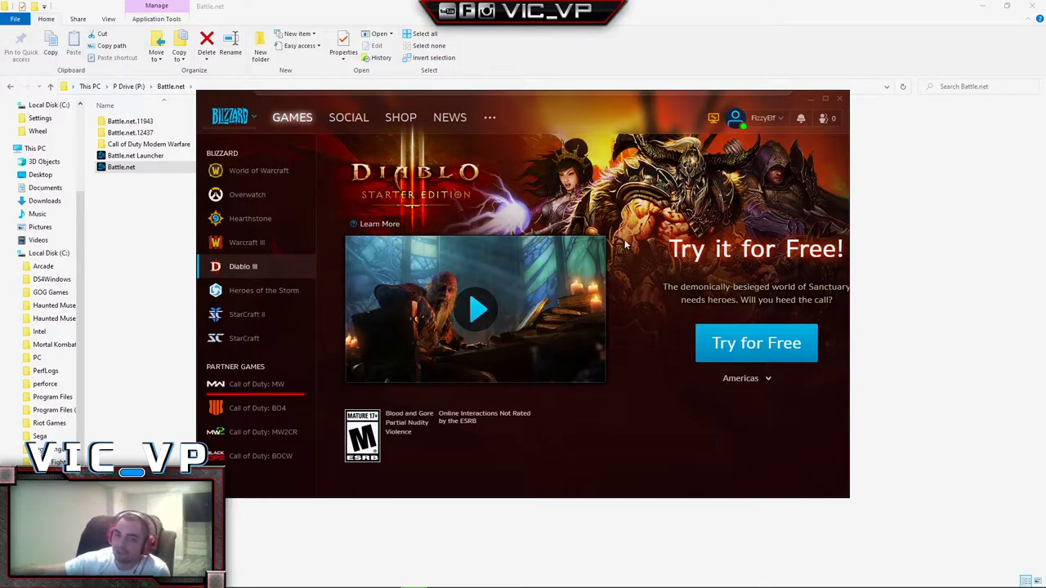
left_click(255, 384)
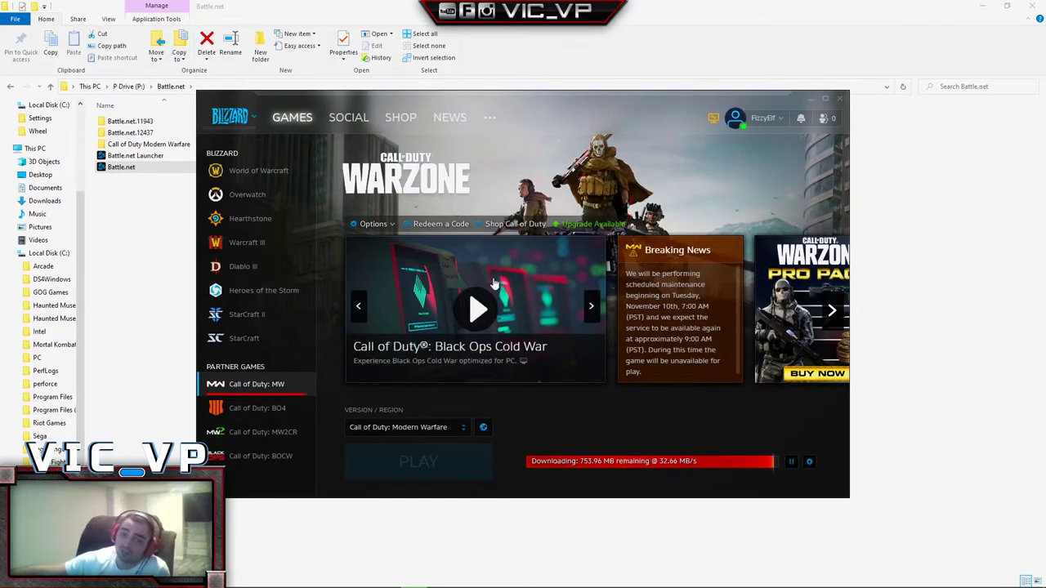
left_click(839, 98)
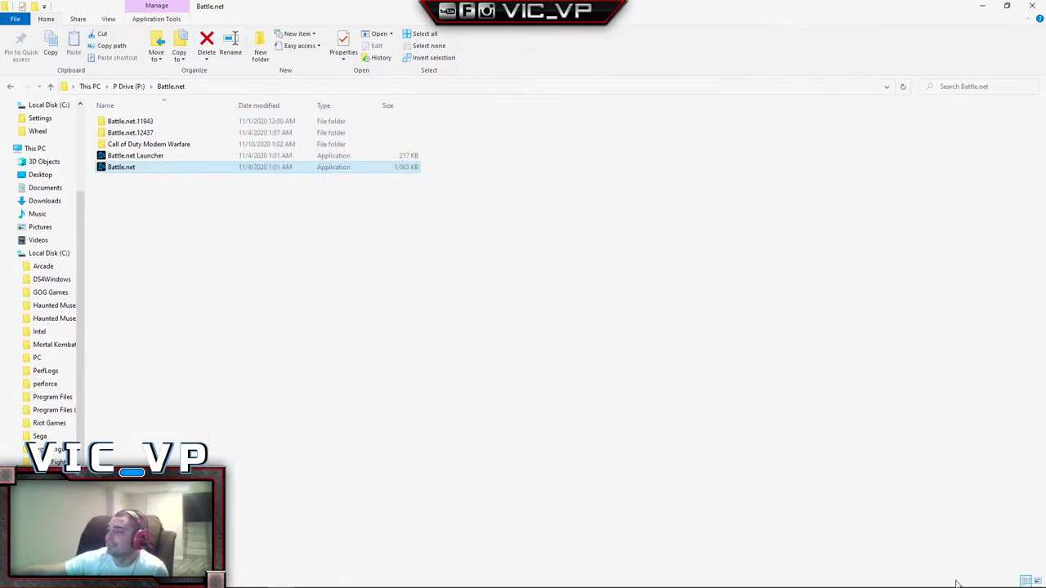
left_click(12, 87)
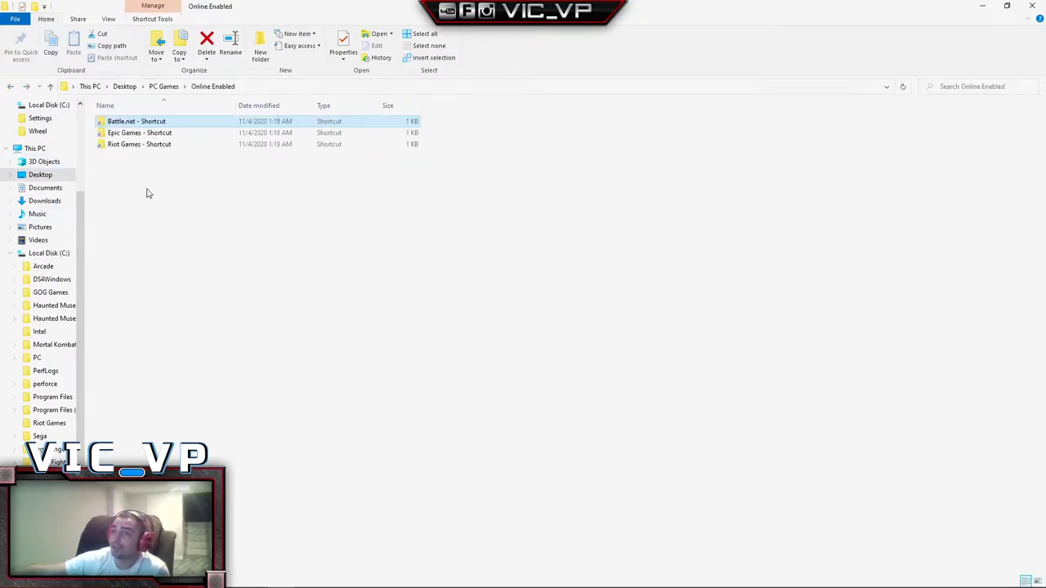
Look at the Riot Games folder and its League of Legends subfolder through the Online Enabled shortcut, and return to PC Games
double_click(145, 145)
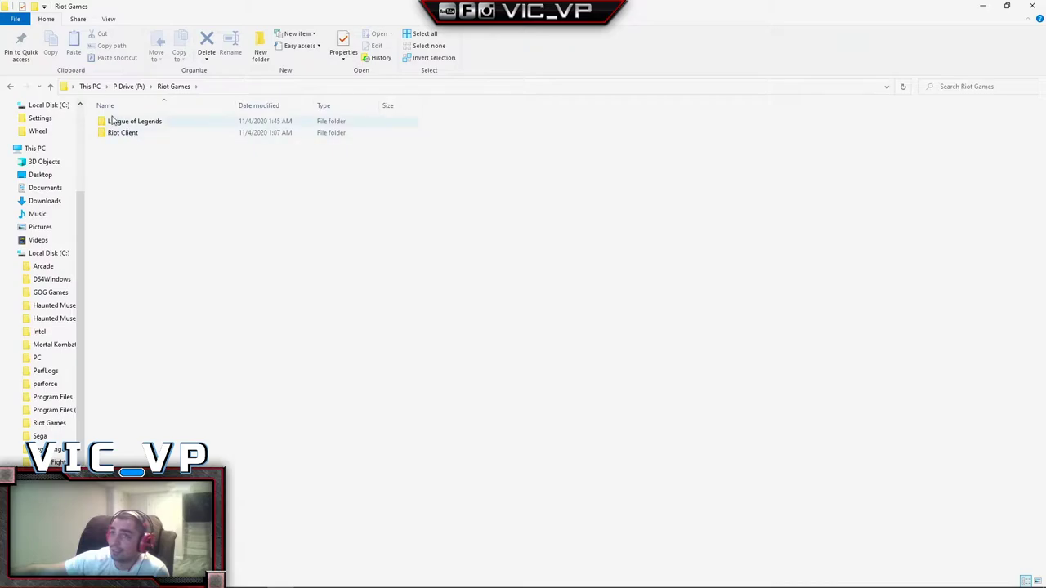
double_click(129, 122)
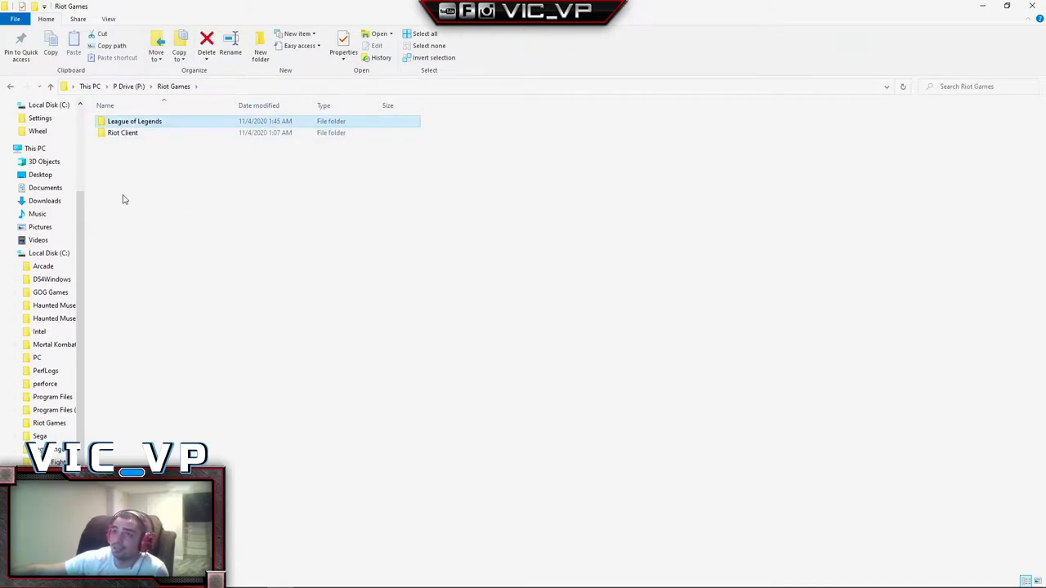
left_click(13, 87)
left_click(13, 87)
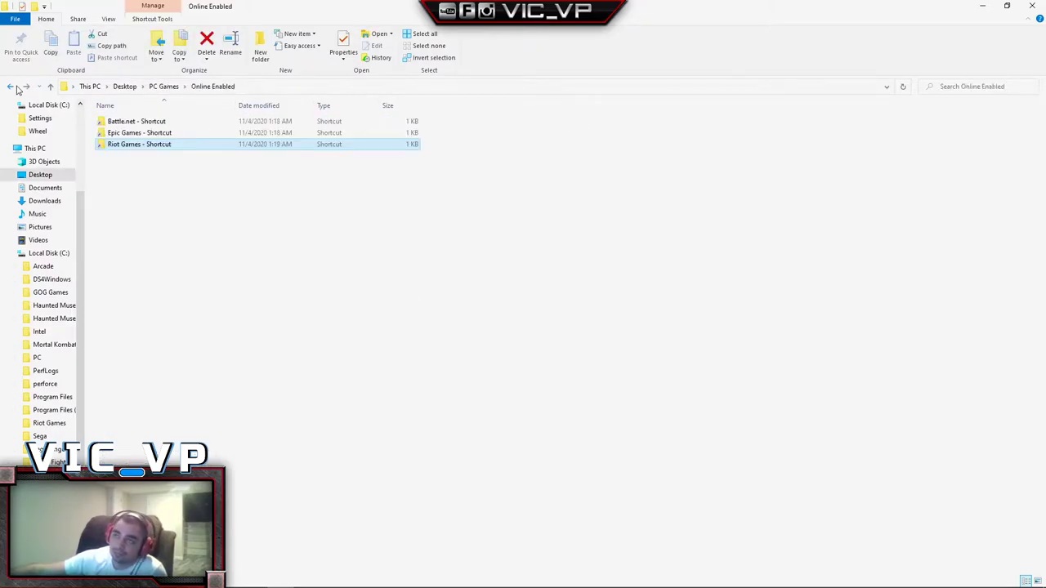
left_click(13, 87)
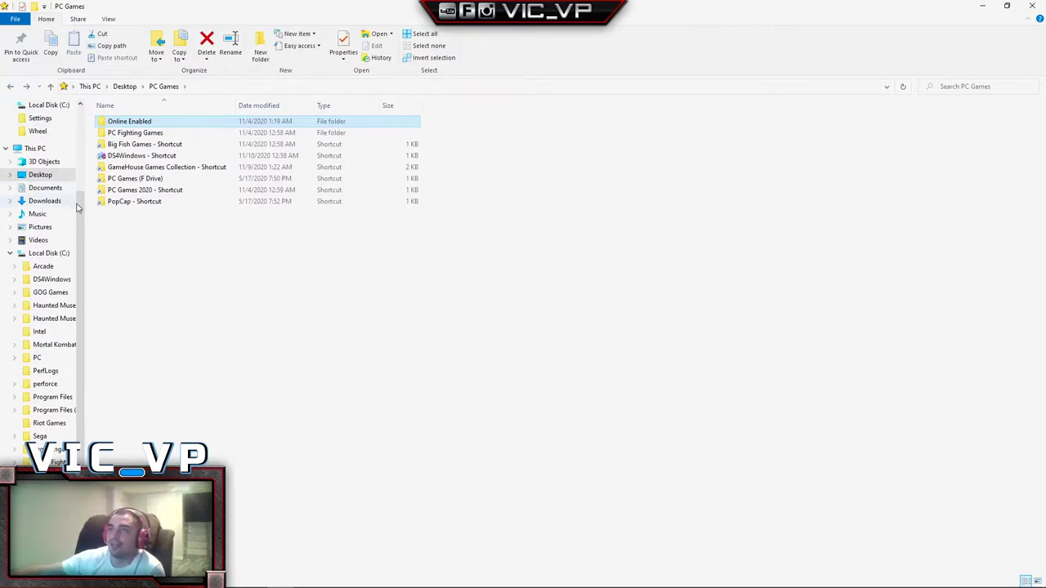
Look through the game folders in PC Games 2020 on the F drive and go back to the PC Games folder
double_click(153, 190)
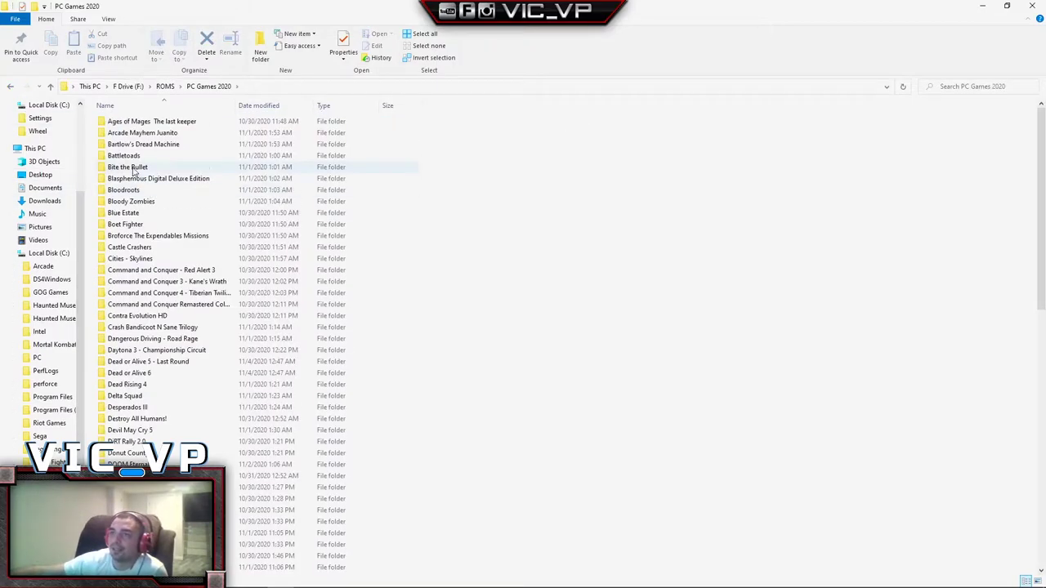
scroll(140, 171, "down", 8)
left_click(12, 89)
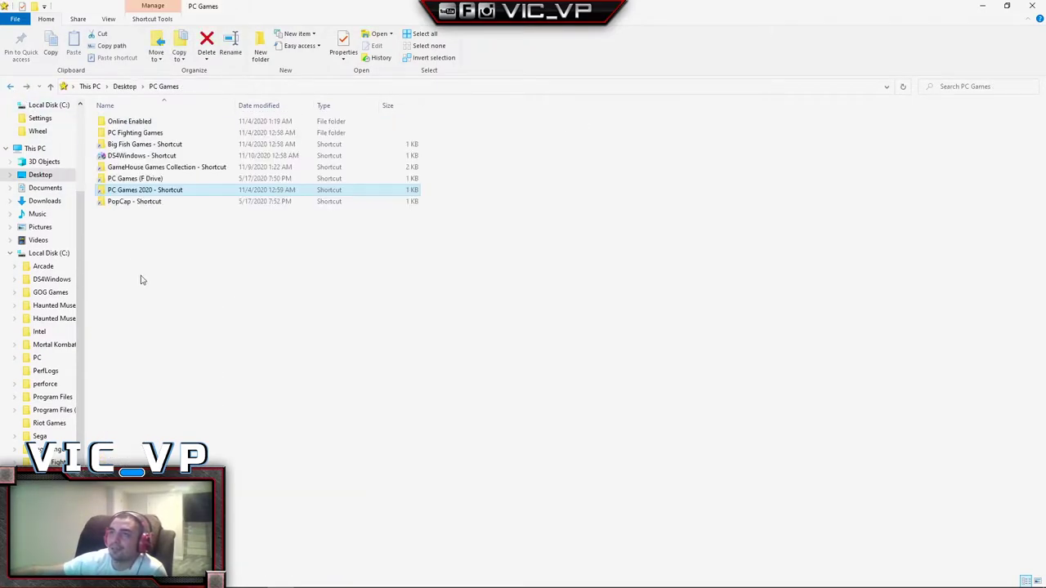
double_click(153, 193)
scroll(158, 210, "down", 13)
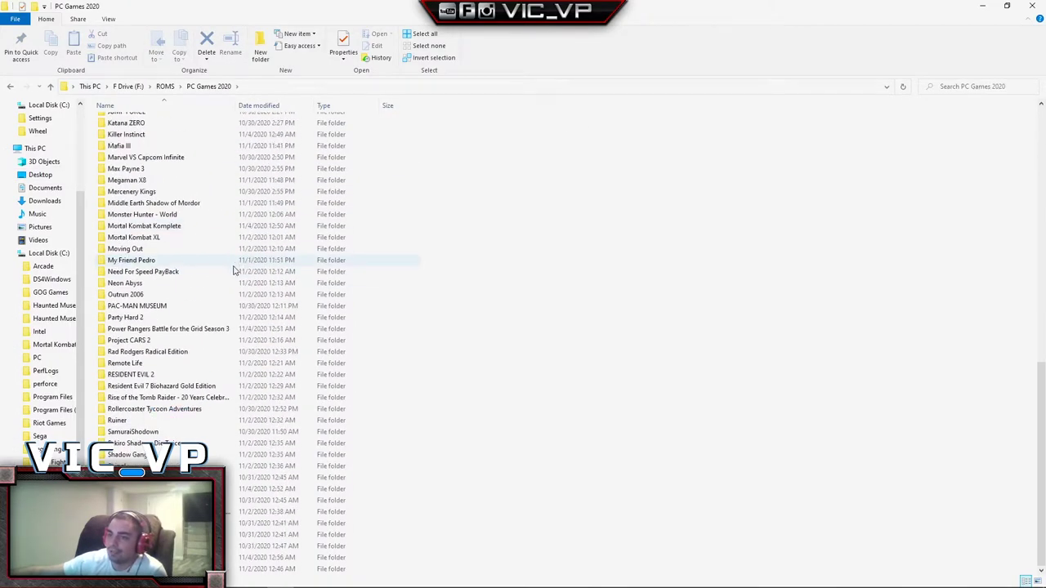
scroll(233, 273, "up", 11)
scroll(211, 301, "up", 2)
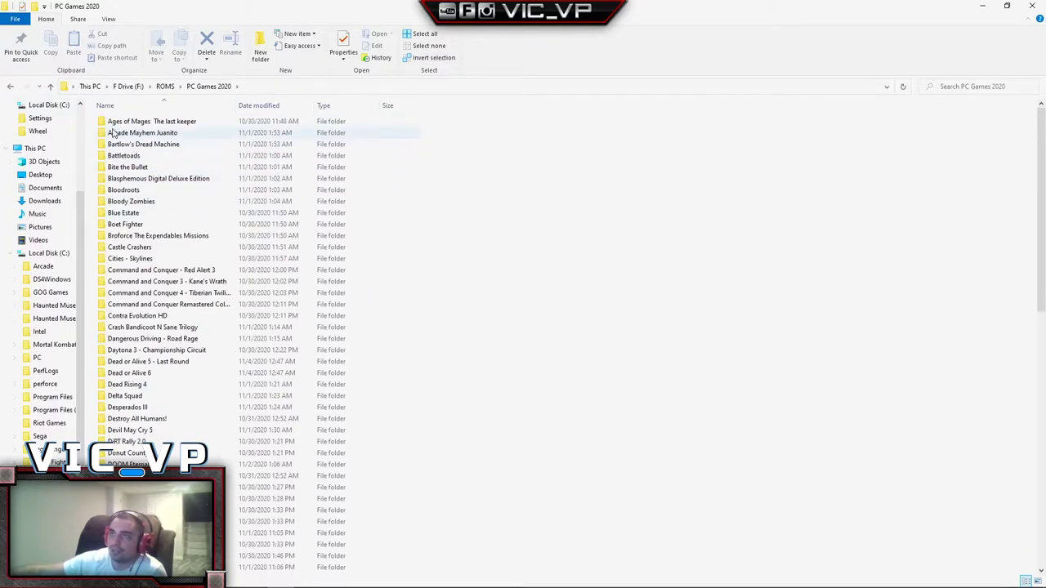
left_click(13, 87)
View the contents of the PC Games (F Drive) and PC Fighting Games folders, and return to the desktop when done
double_click(139, 178)
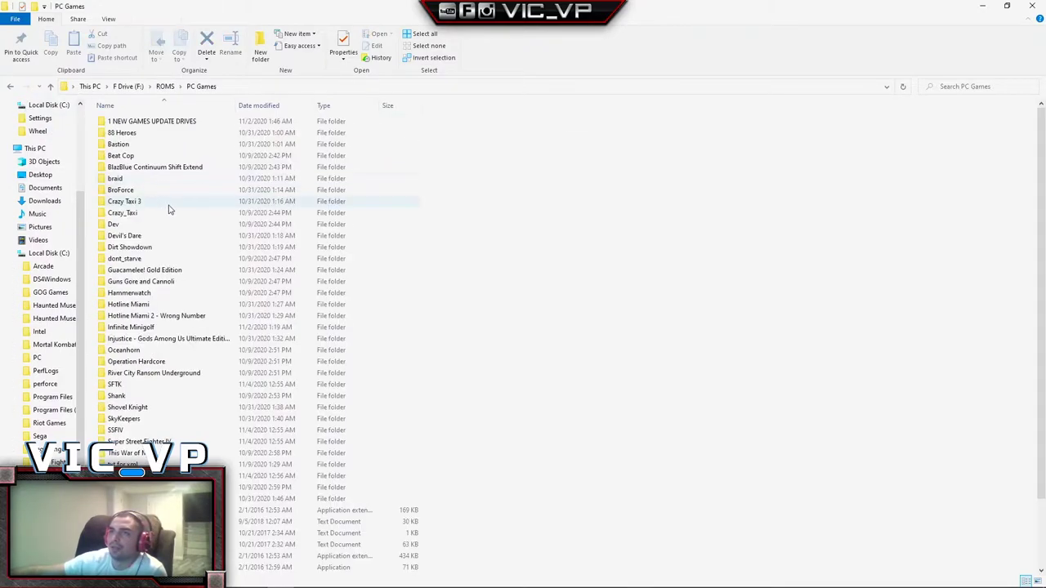
left_click(13, 87)
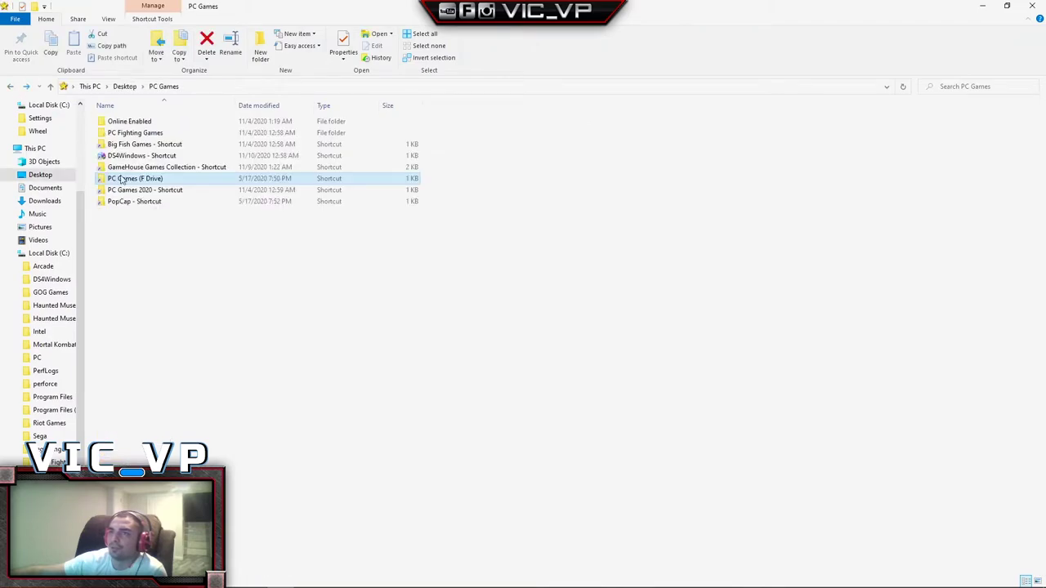
double_click(162, 133)
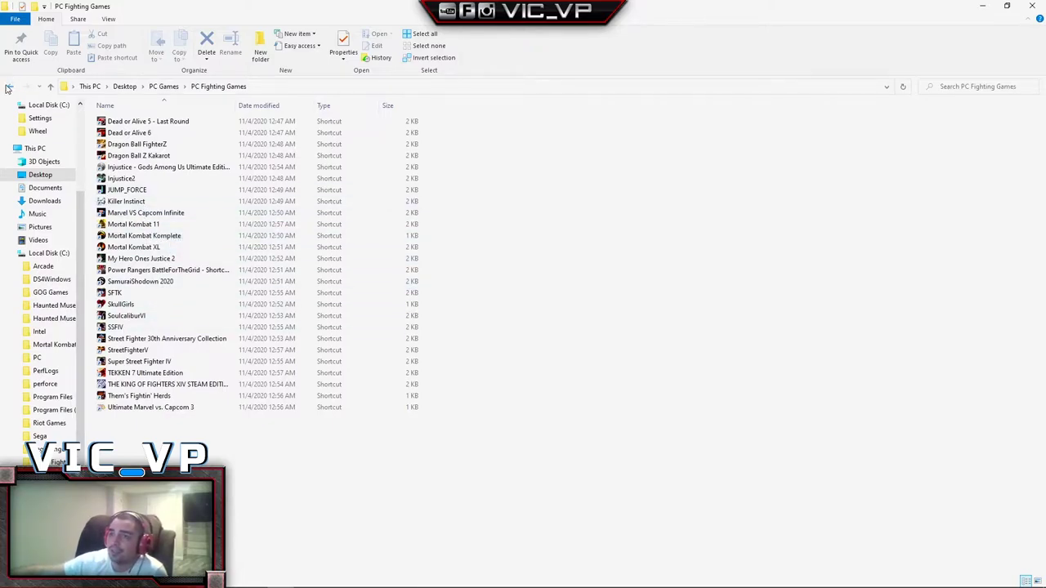
left_click(9, 87)
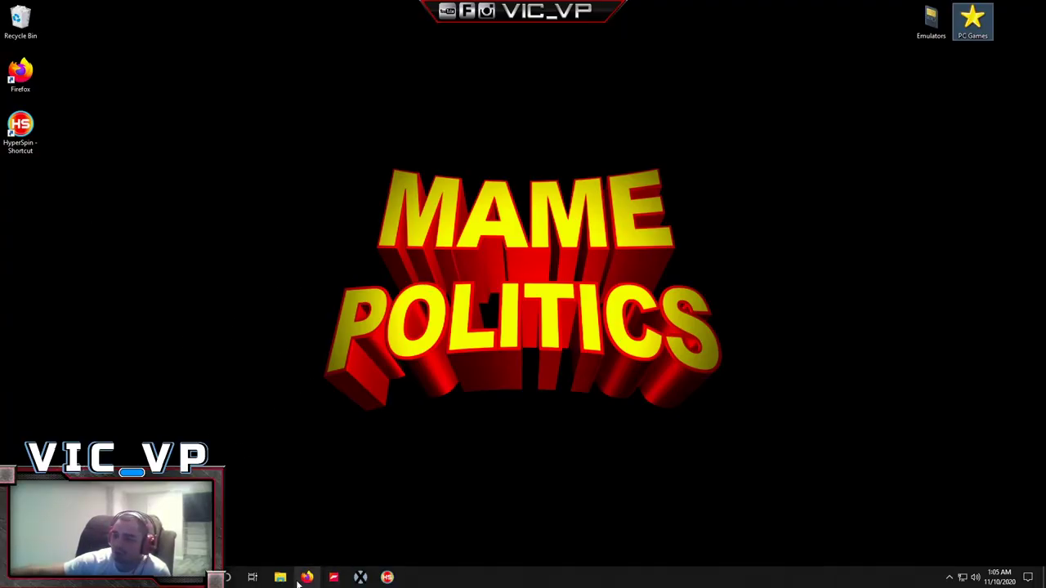
Launch RocketLauncherUI from its shortcut in the Arcade folder on drive C and maximize its window
left_click(281, 578)
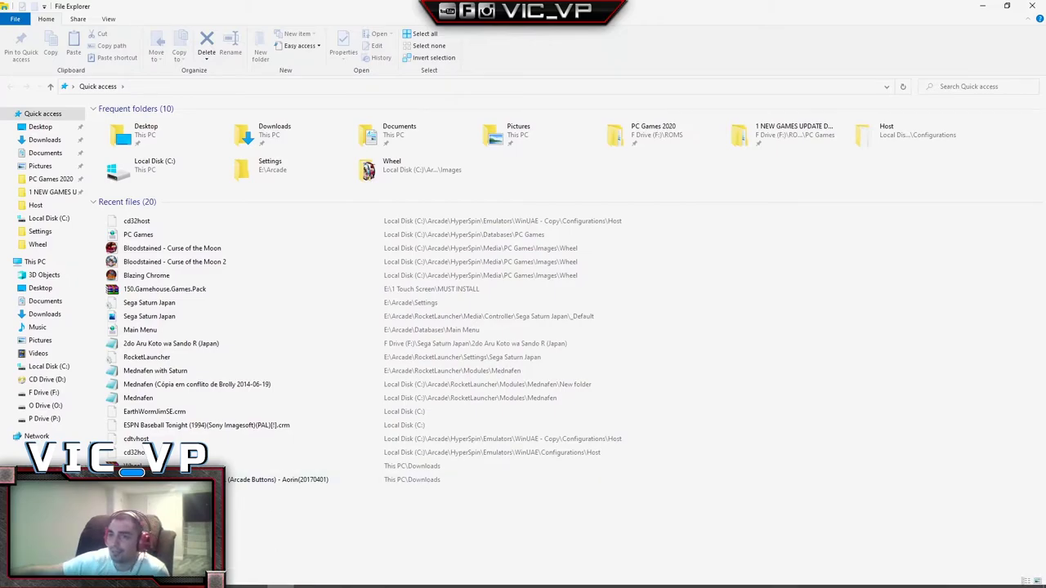
left_click(61, 369)
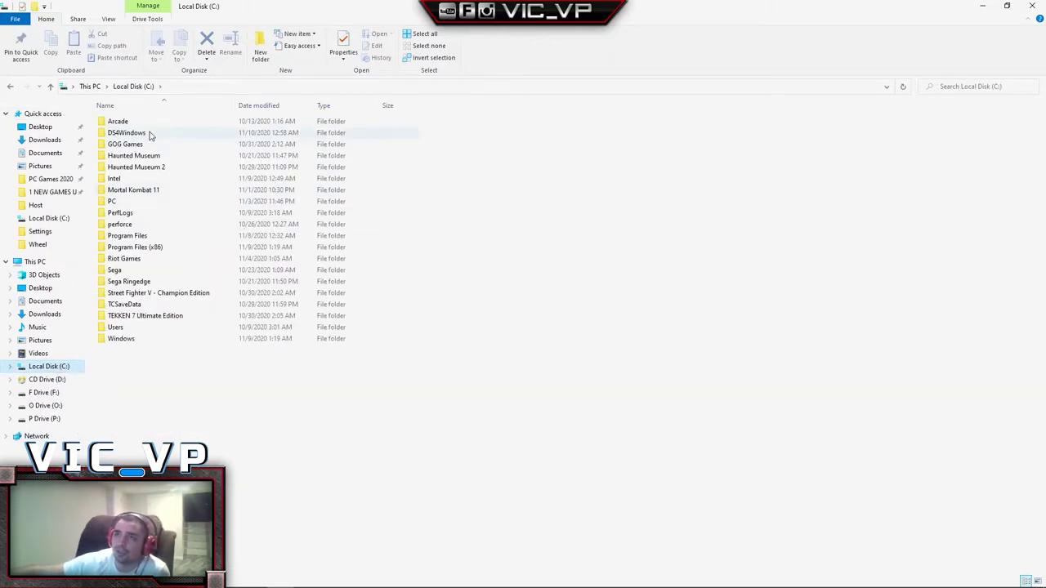
double_click(121, 121)
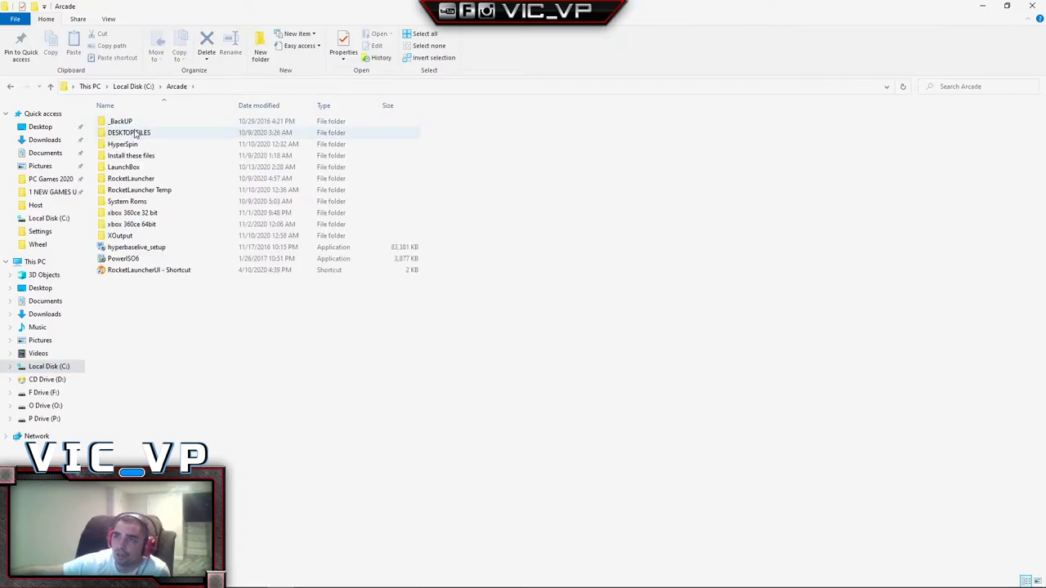
left_click(148, 277)
double_click(150, 276)
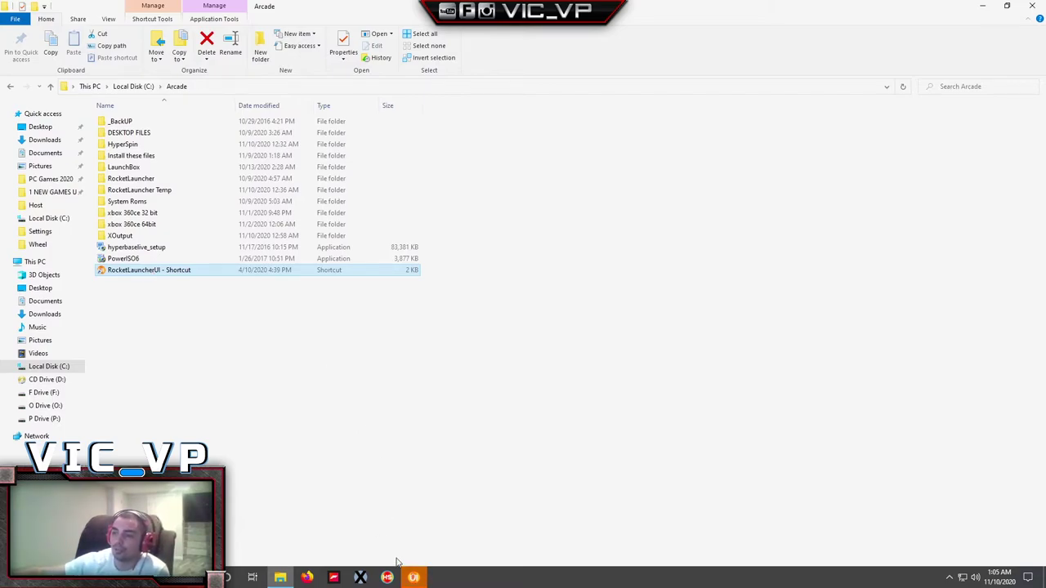
left_click(413, 577)
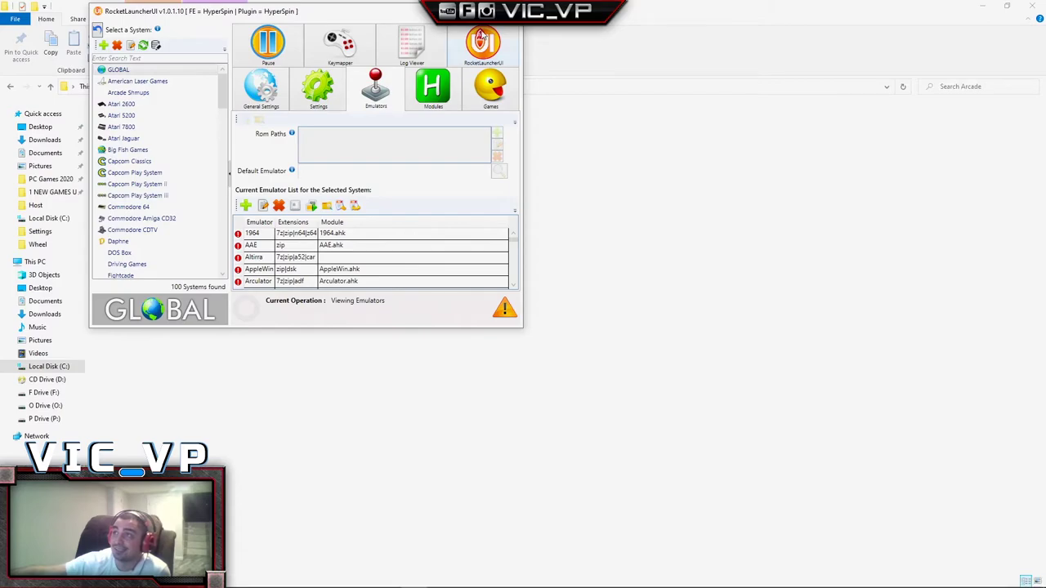
key("super+Up")
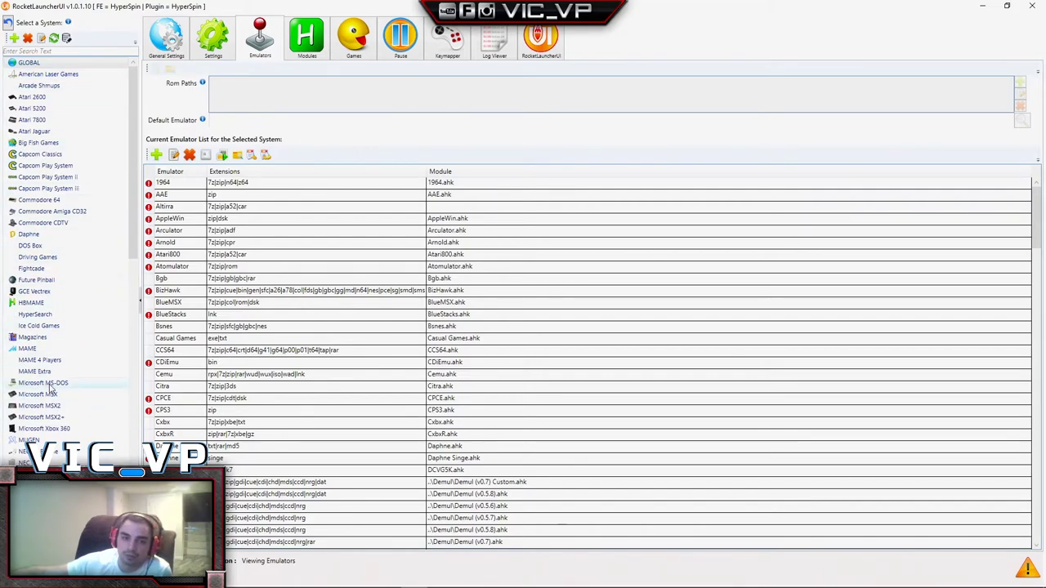
Look through the RocketLauncherUI system list and view the ROM paths and default emulator for Sega 32x and Sega Genesis
scroll(53, 363, "down", 8)
scroll(56, 365, "down", 1)
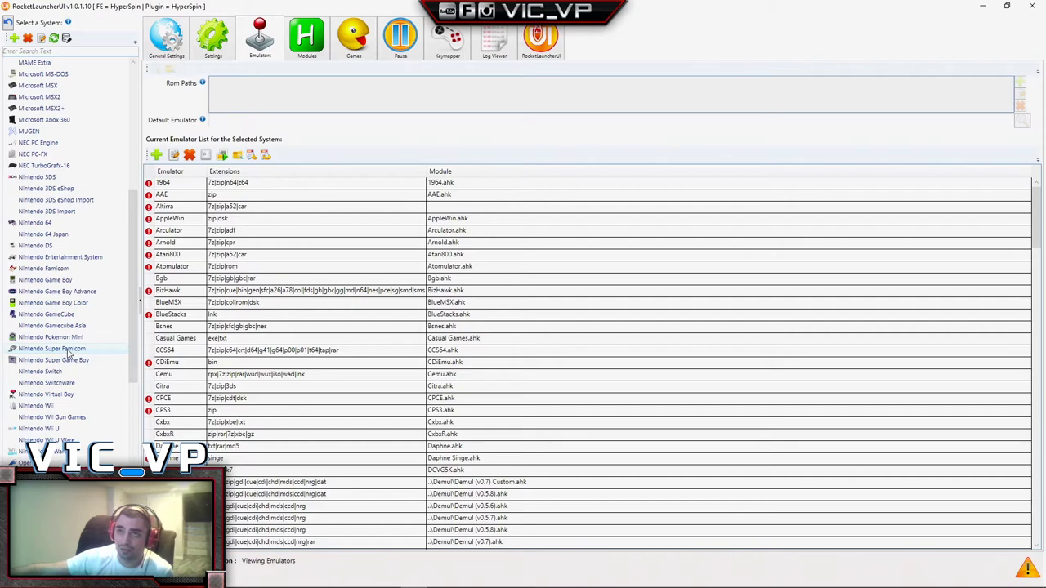
scroll(66, 359, "up", 2)
scroll(58, 374, "down", 2)
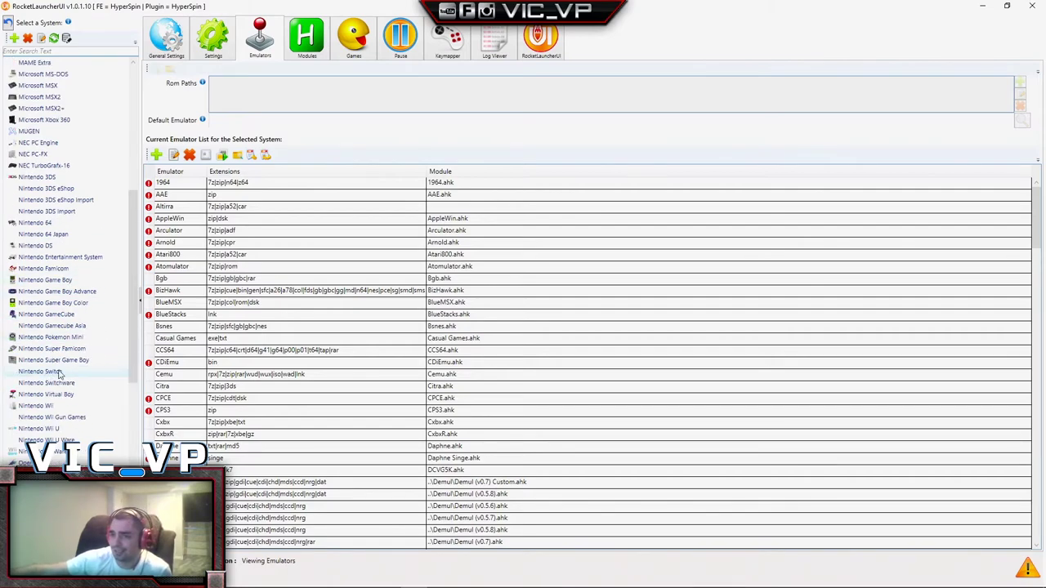
scroll(59, 372, "down", 9)
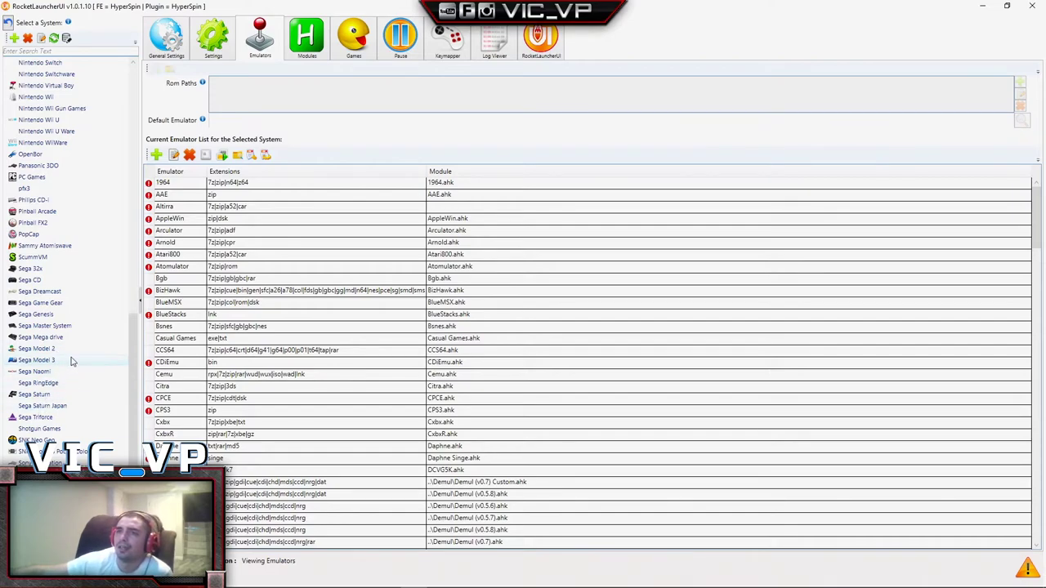
left_click(36, 270)
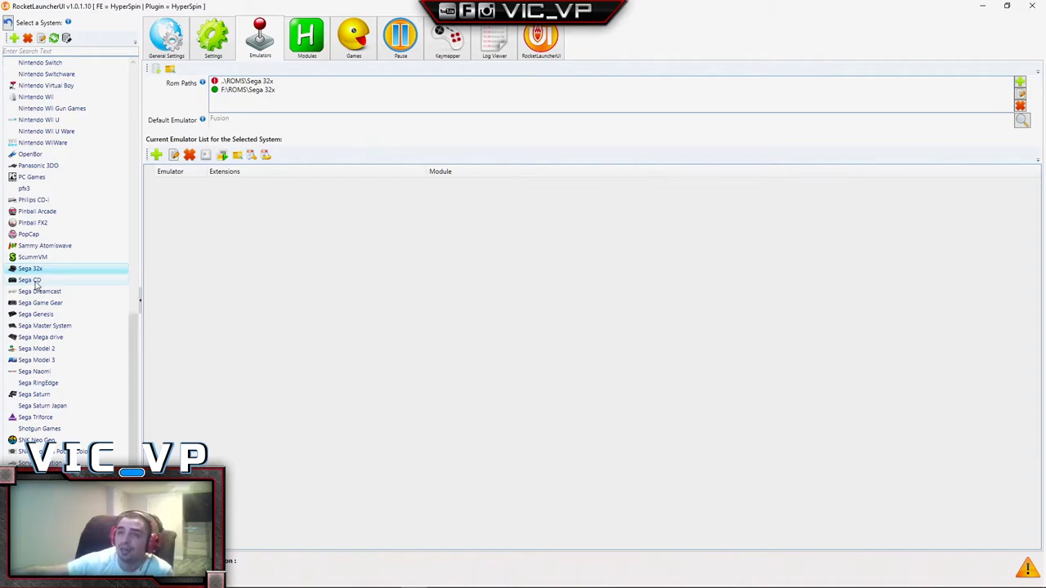
left_click(36, 314)
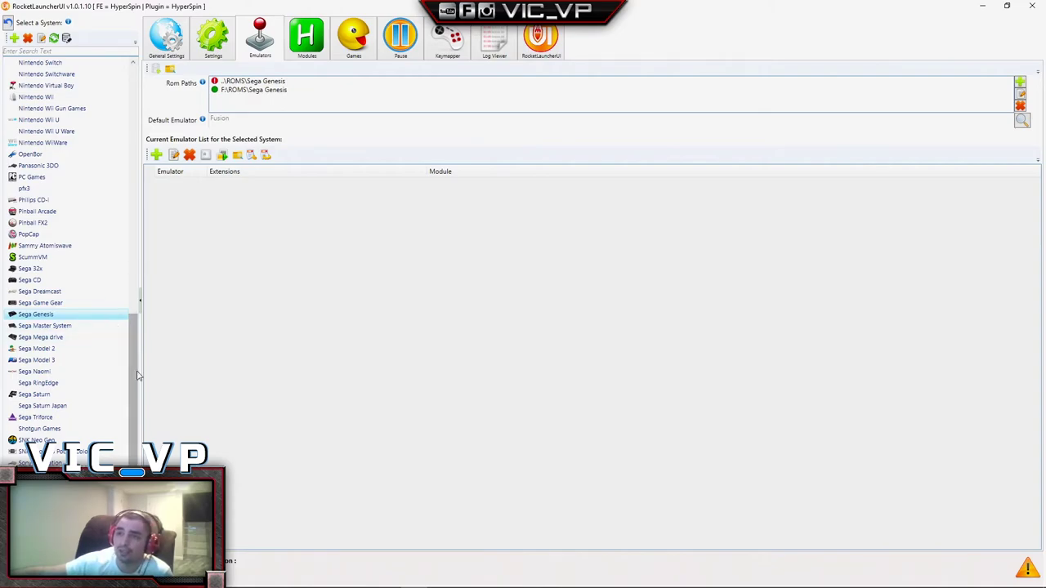
Find Fusion in the GLOBAL emulator list and open its settings to examine the executable path
left_click_drag(137, 376, 150, 95)
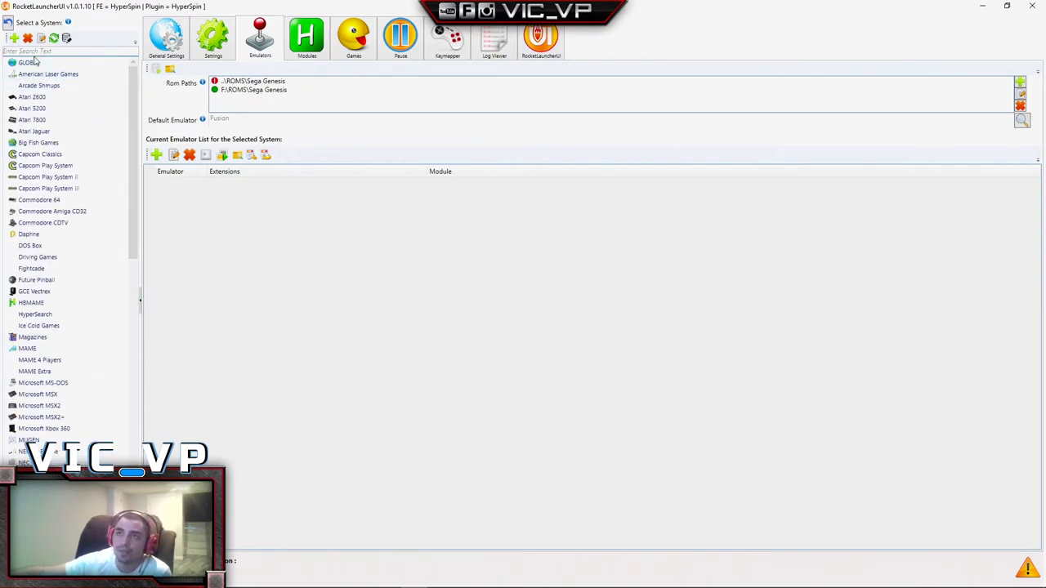
left_click(29, 64)
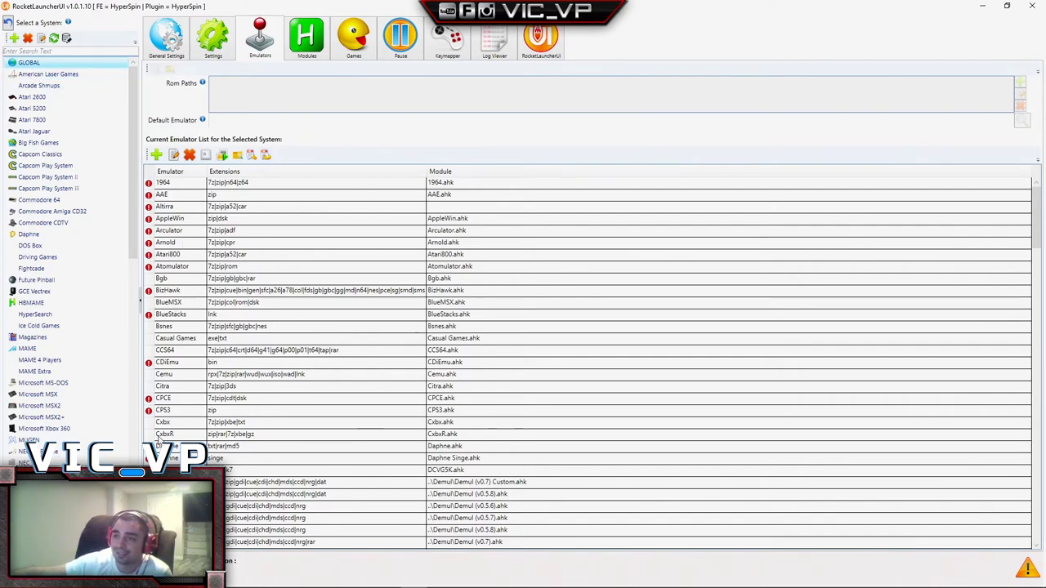
scroll(160, 442, "down", 8)
scroll(174, 416, "down", 6)
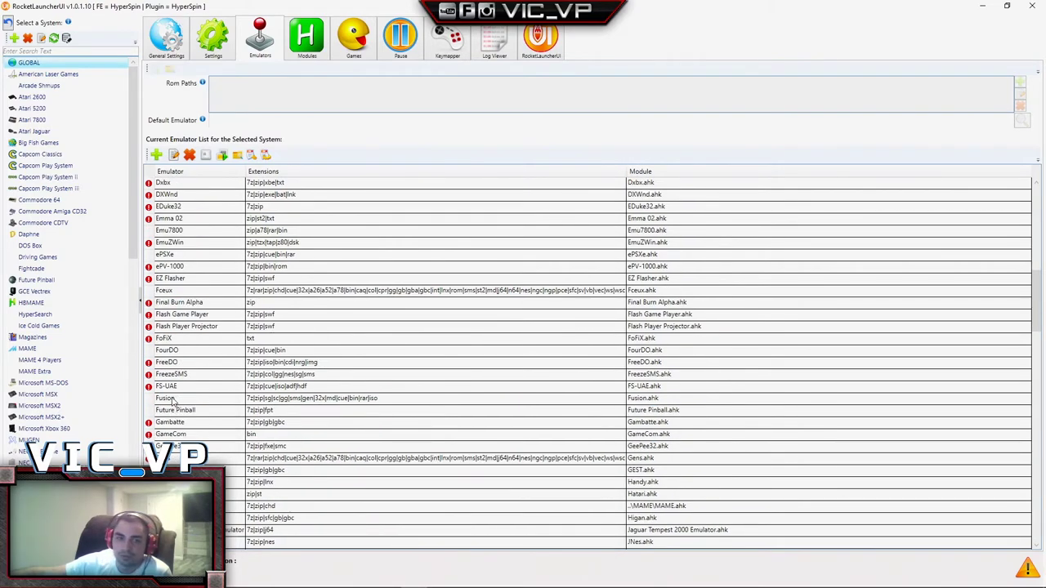
scroll(173, 400, "down", 1)
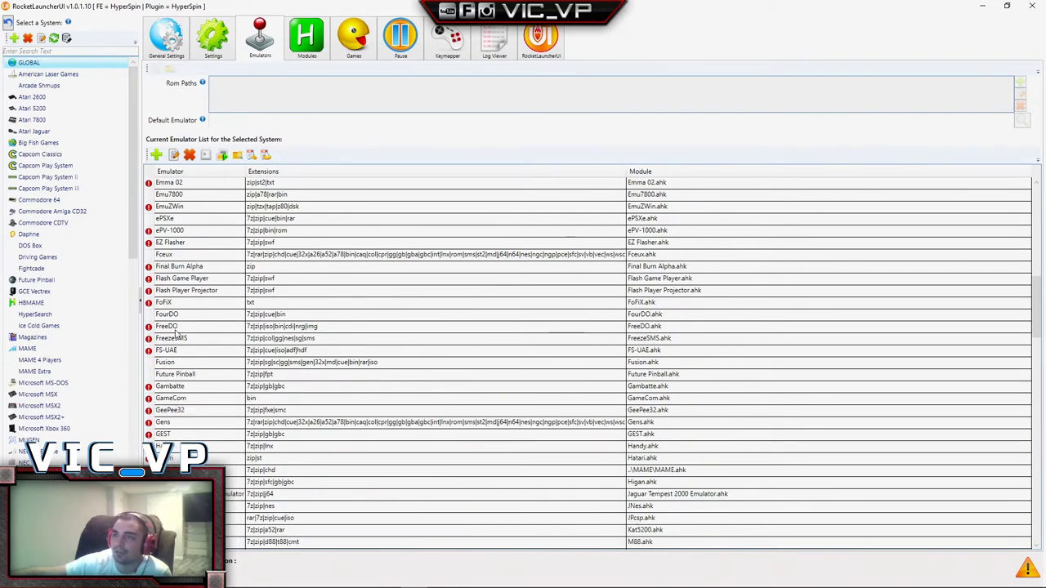
double_click(176, 366)
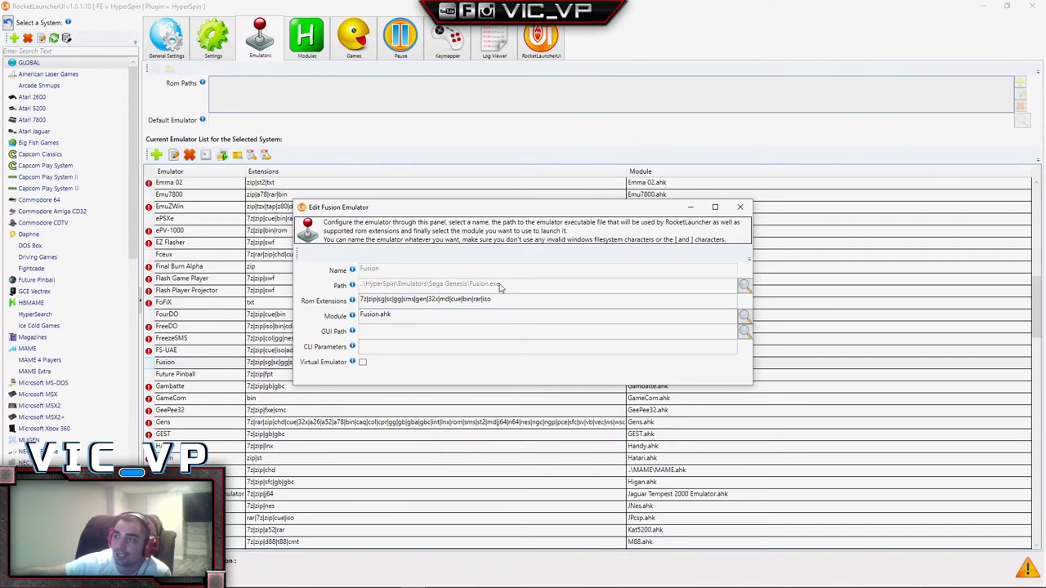
Switch to File Explorer, open the Emulators folder inside Arcade\HyperSpin on drive C, and look through the emulator folders
left_click(279, 576)
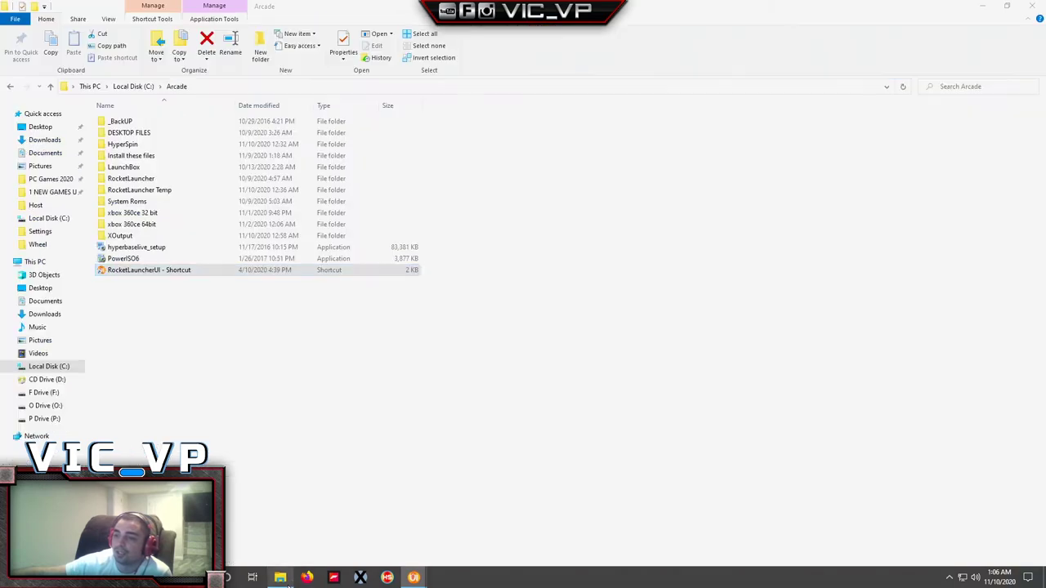
left_click(135, 86)
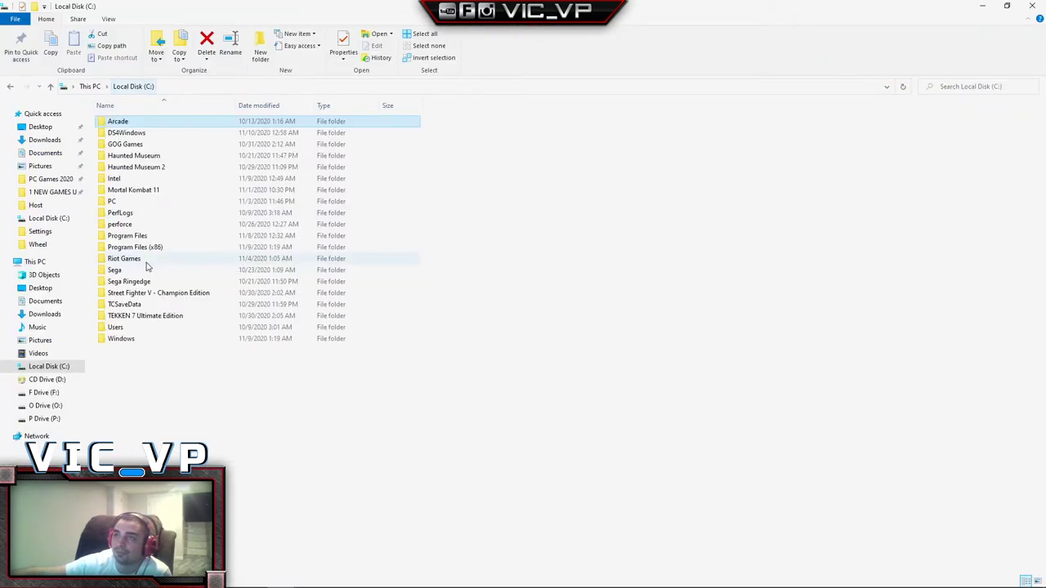
double_click(134, 120)
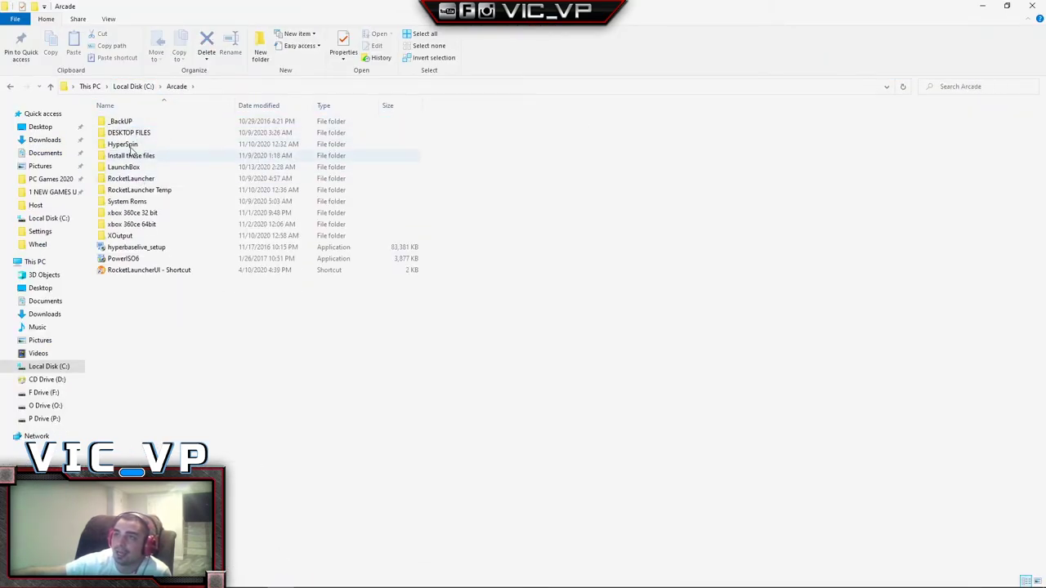
left_click(131, 145)
double_click(130, 145)
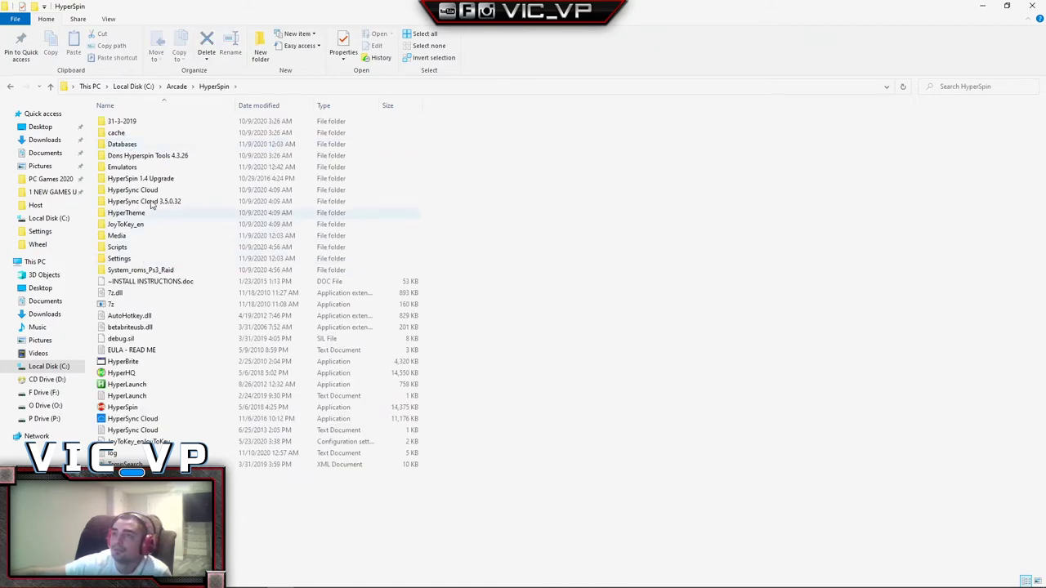
left_click(131, 169)
double_click(131, 169)
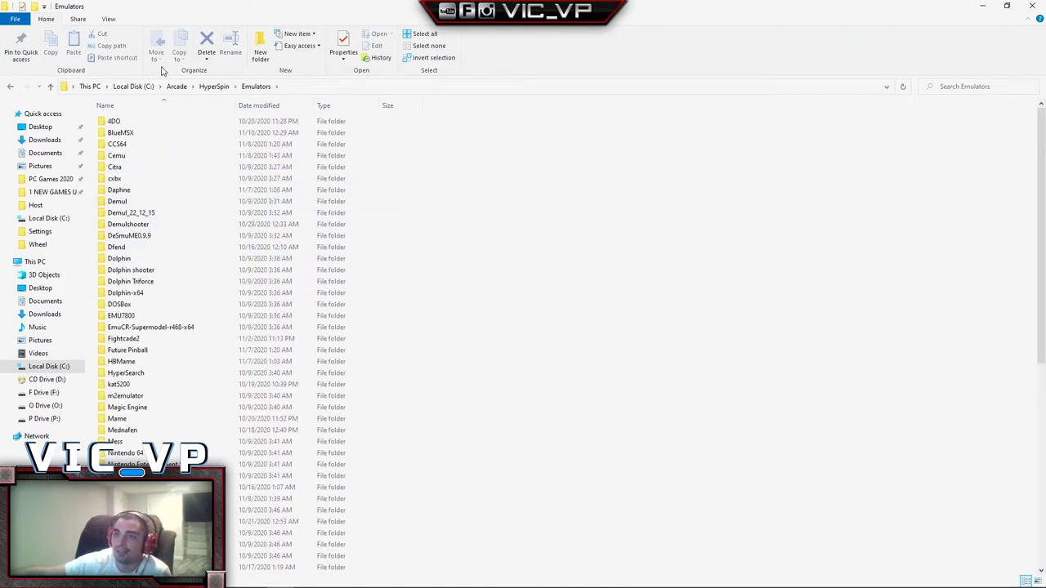
scroll(152, 313, "down", 7)
scroll(156, 310, "down", 3)
scroll(154, 314, "up", 4)
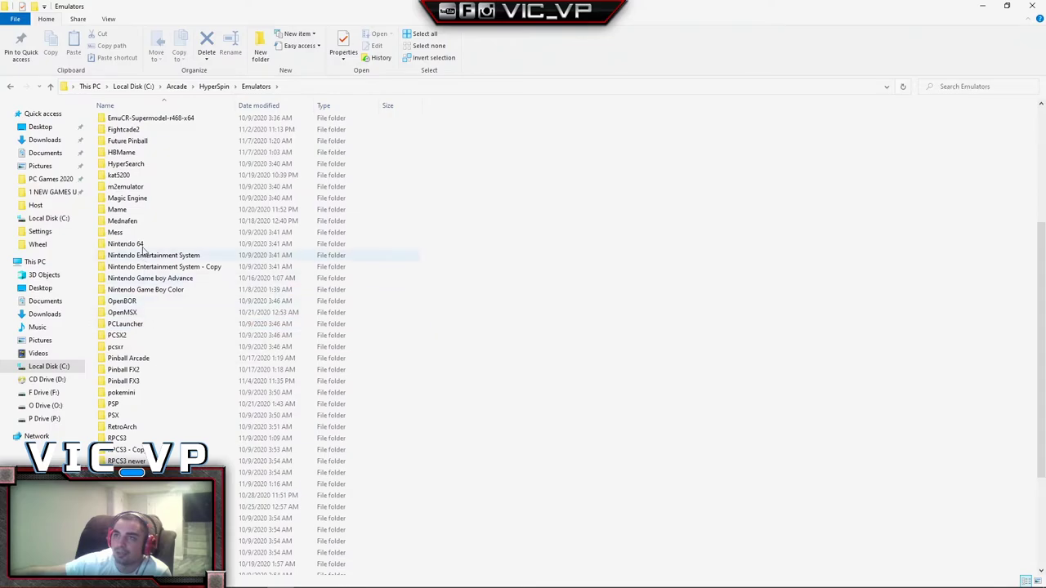
scroll(141, 226, "up", 2)
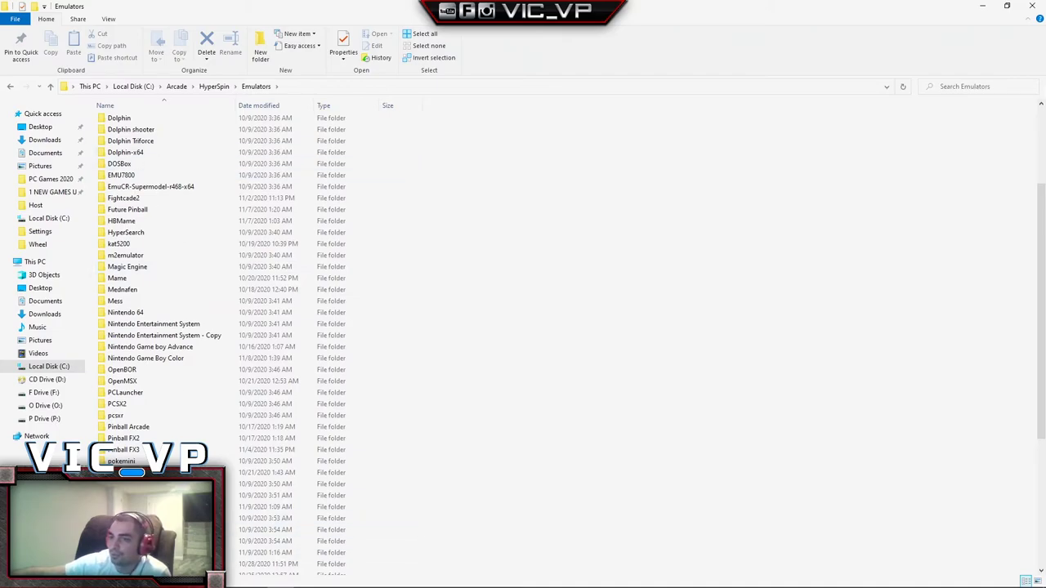
Switch to RocketLauncherUI to recheck the Fusion emulator's executable path, and return to the Emulators folder in File Explorer
mouse_move(400, 580)
left_click(464, 535)
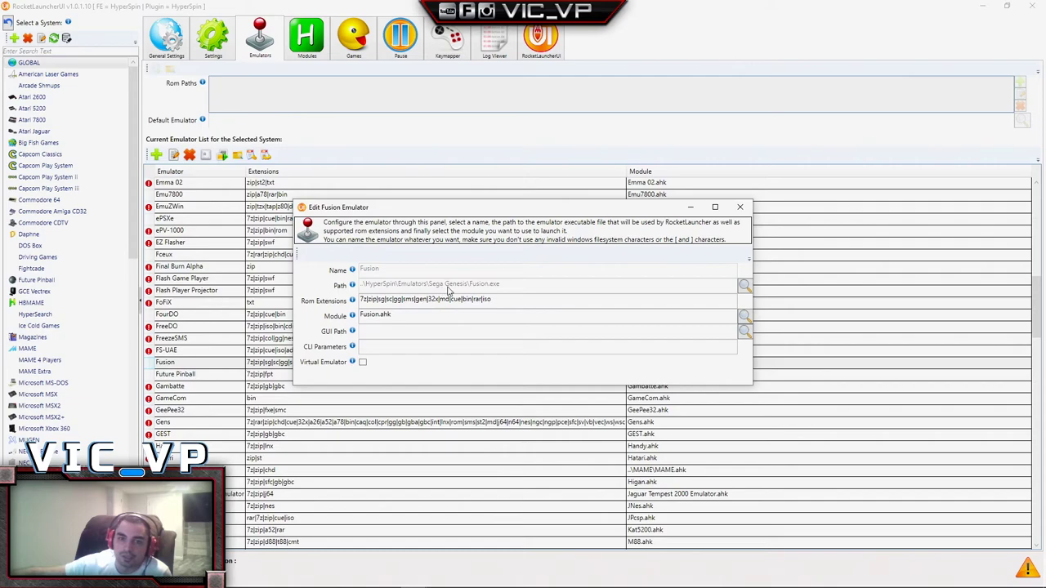
left_click(294, 580)
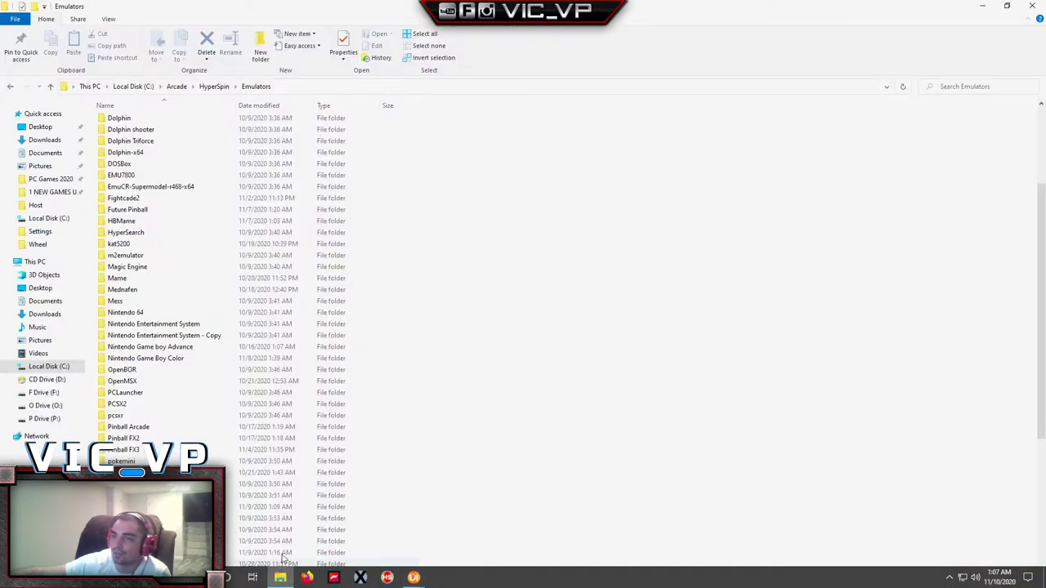
Open the Sega Genesis folder inside Emulators and launch the Fusion application from it
scroll(196, 301, "down", 5)
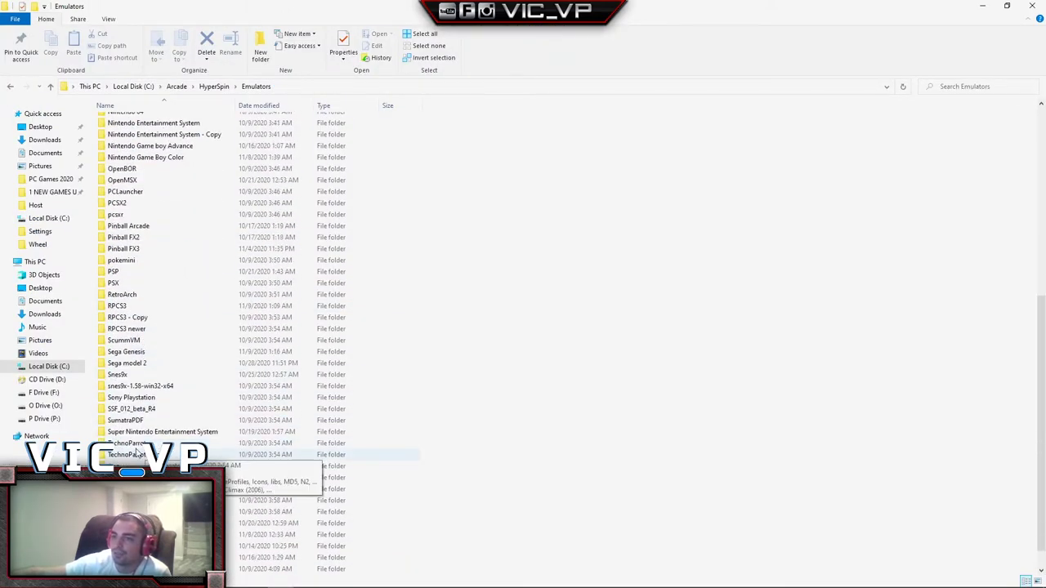
double_click(127, 351)
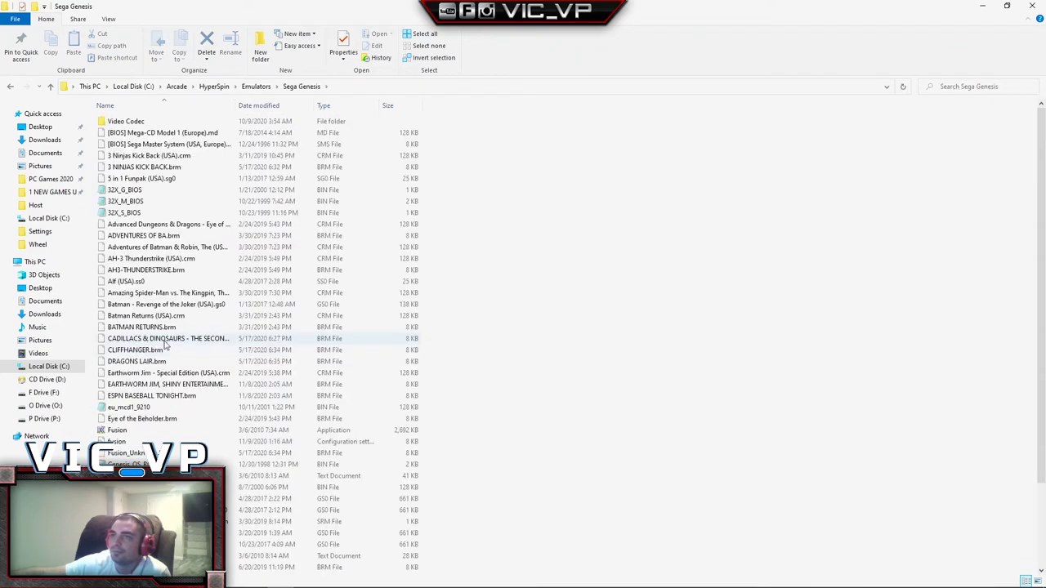
scroll(161, 206, "down", 3)
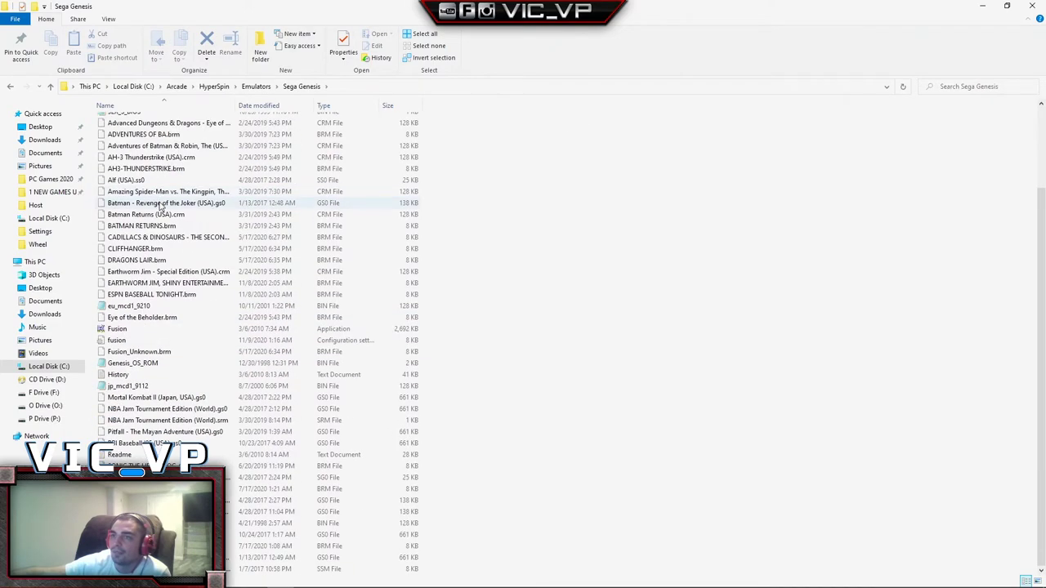
double_click(119, 329)
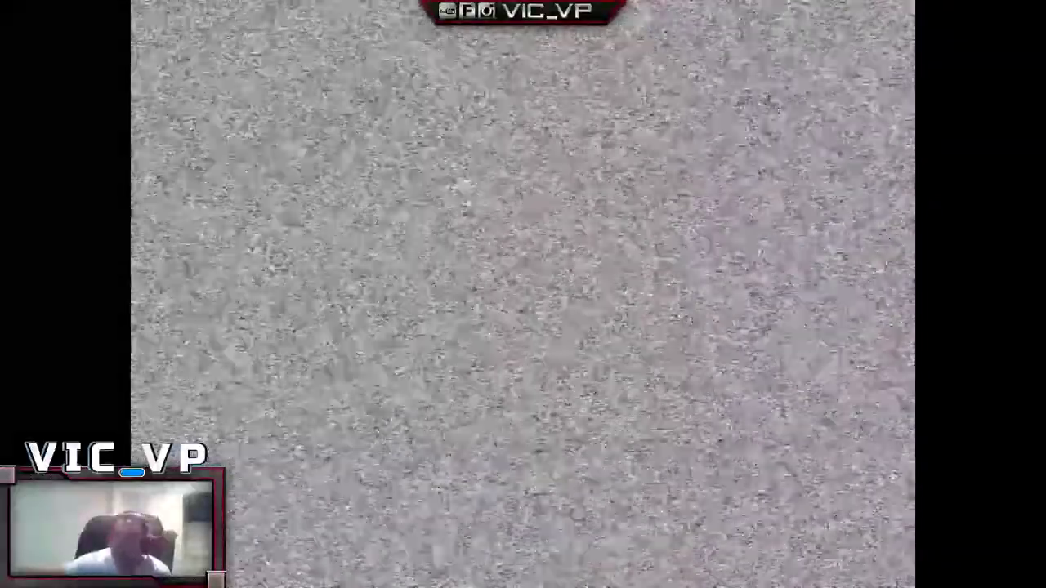
Open Fusion's Set Config dialog, taking the emulator out of full screen into a window
right_click(659, 173)
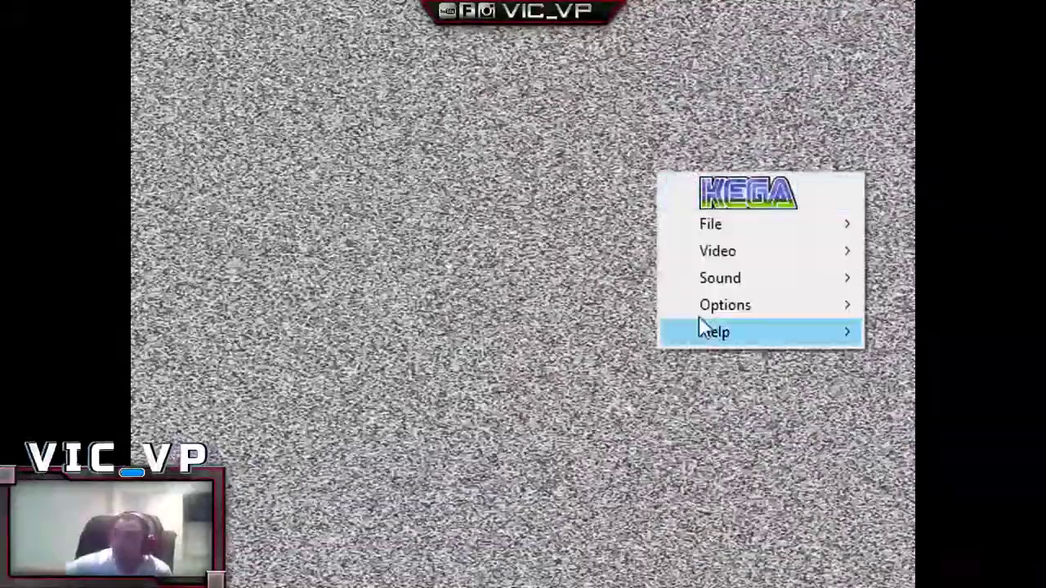
mouse_move(730, 303)
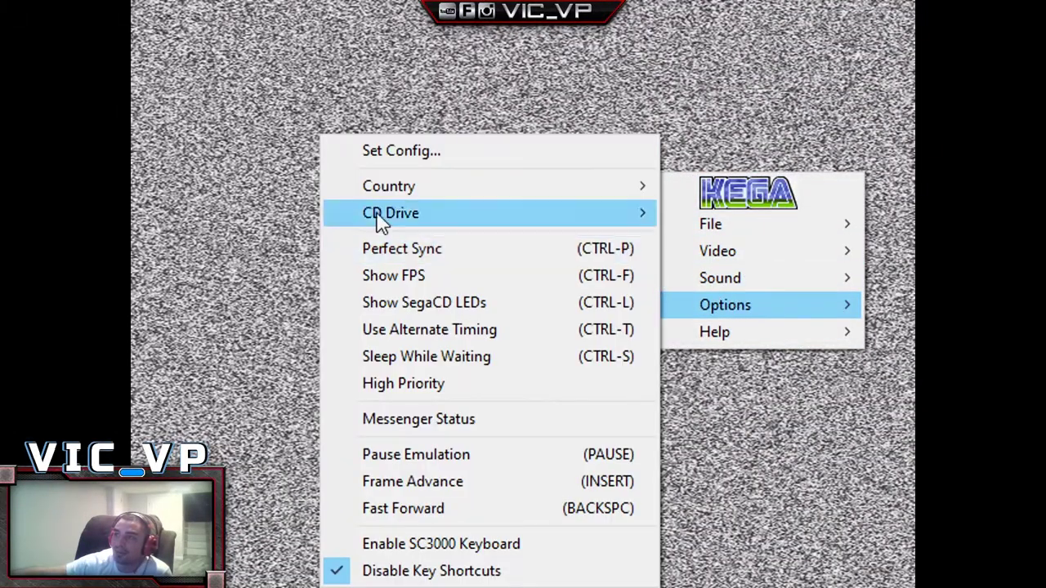
left_click(384, 151)
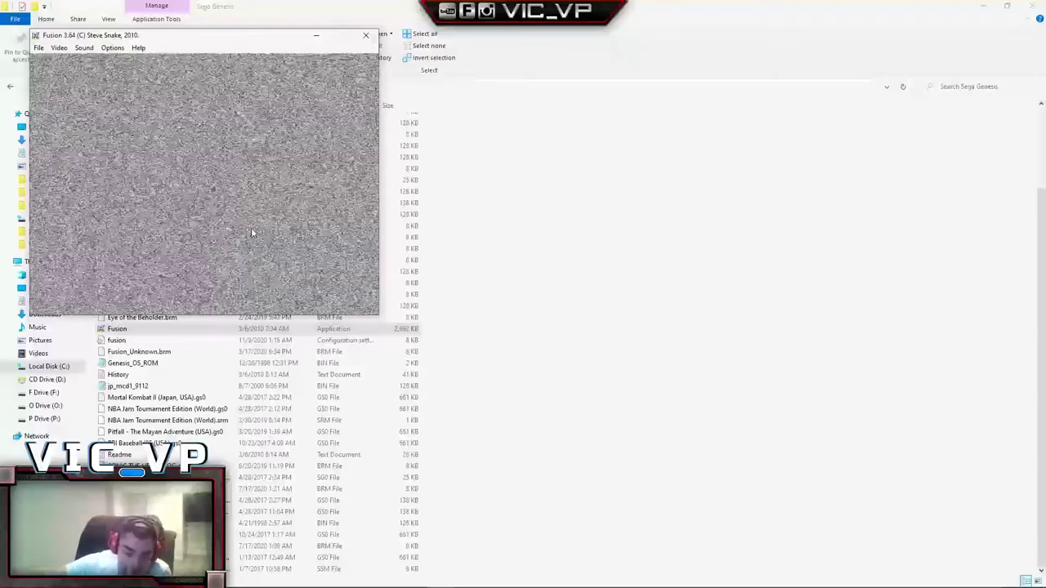
left_click(112, 47)
left_click(131, 61)
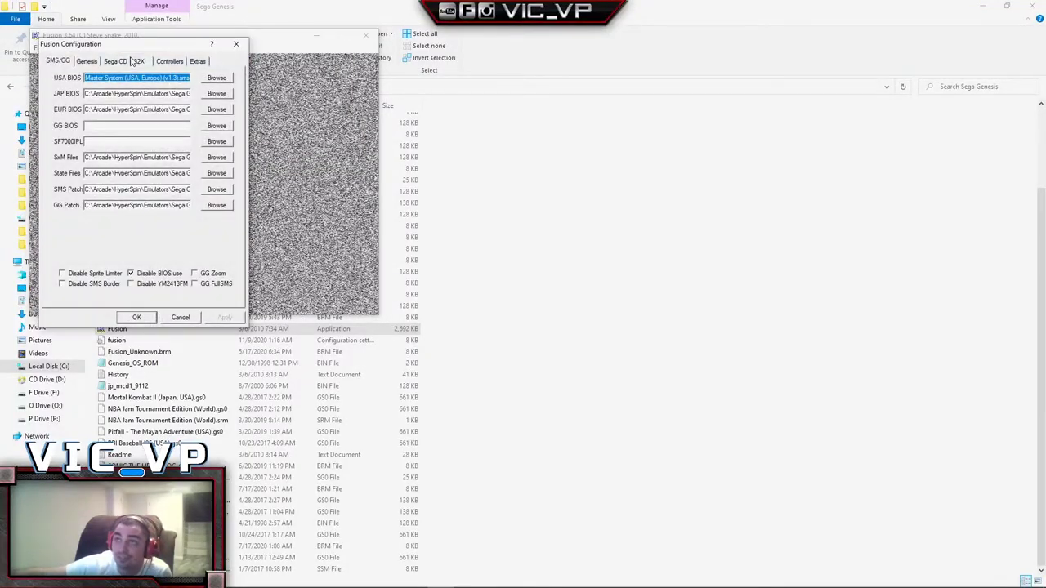
View the controller port assignments in the Fusion configuration, cancel the dialog without changes, and close the emulator
left_click(170, 62)
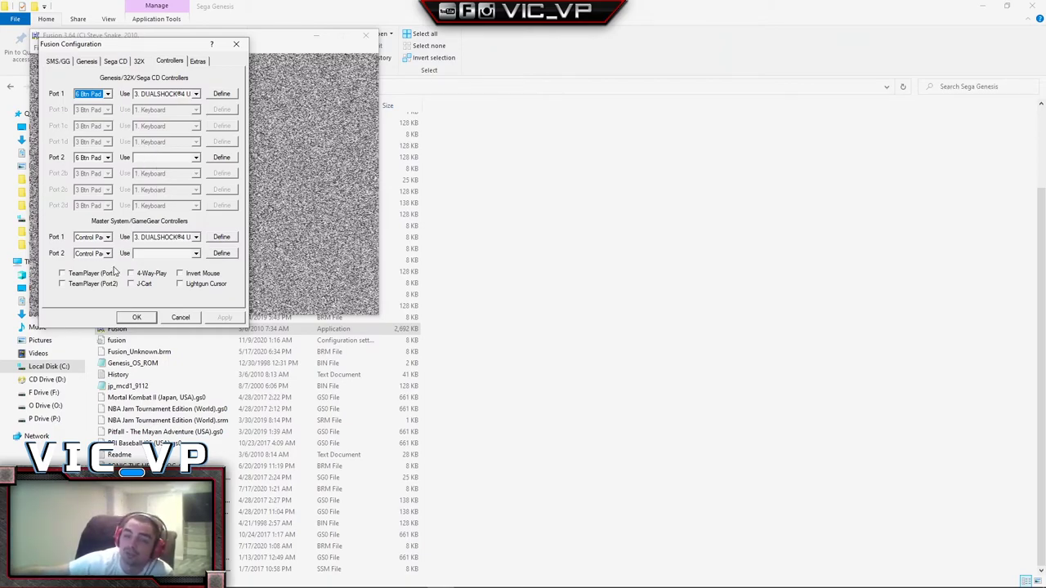
left_click(186, 316)
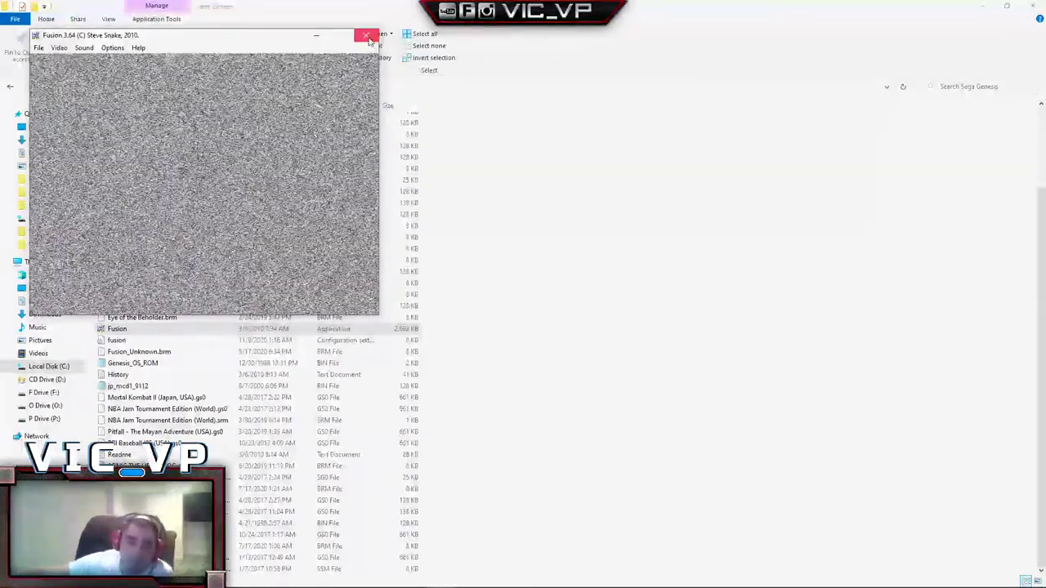
left_click(367, 37)
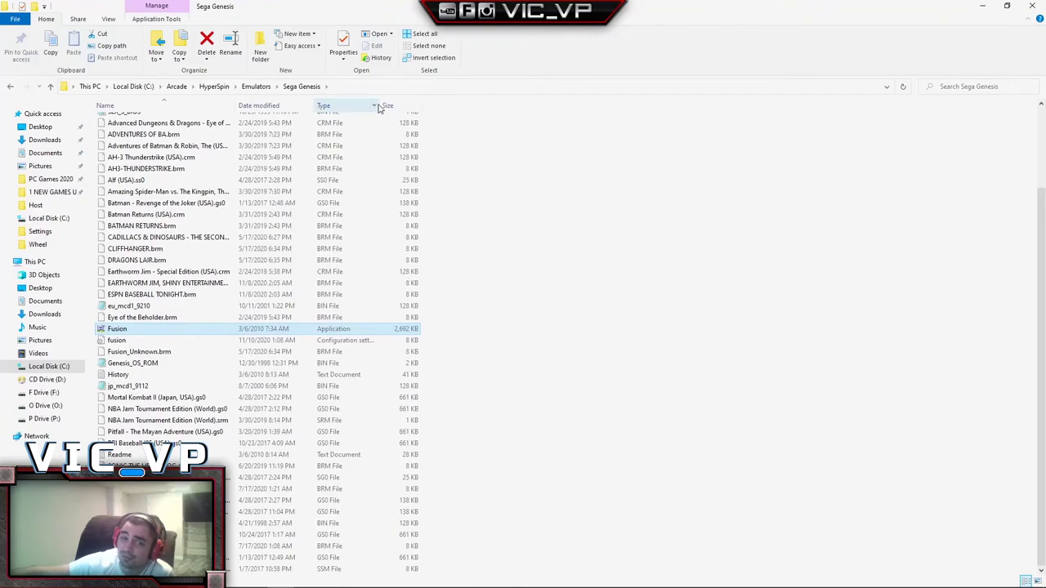